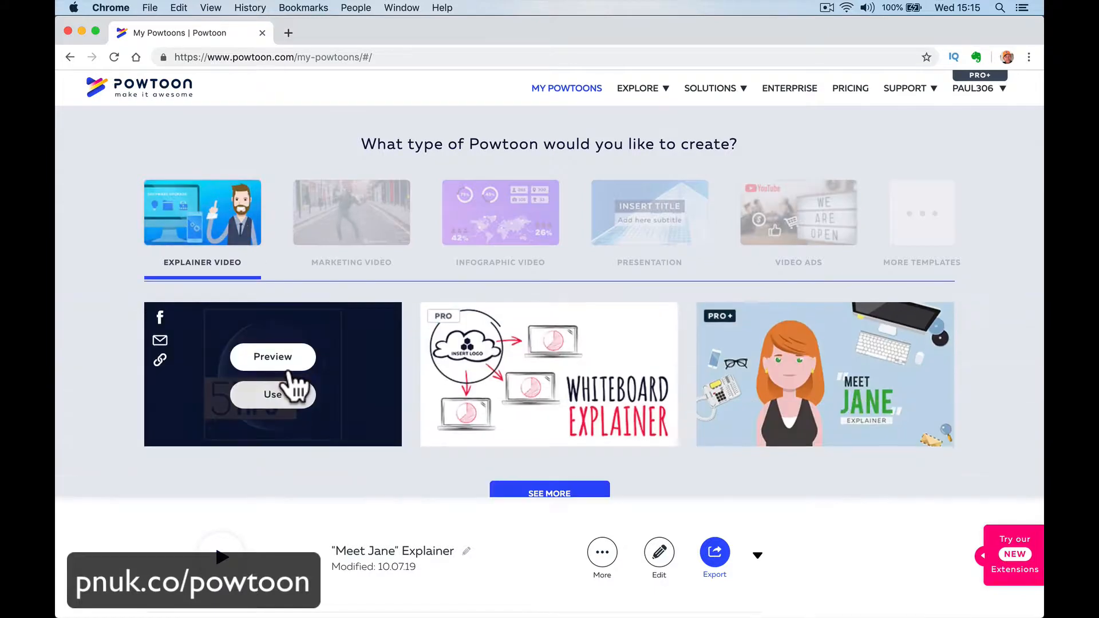
- Open the full list of Explainer Video templates and browse the available designs and template categories
left_click(577, 496)
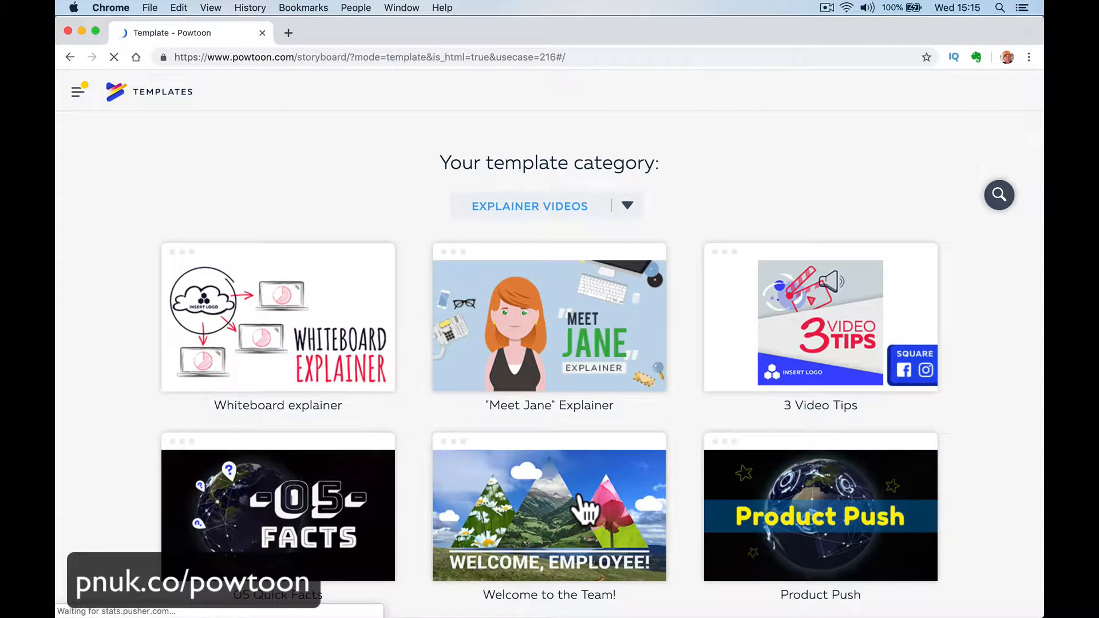
scroll(437, 503, "down", 10)
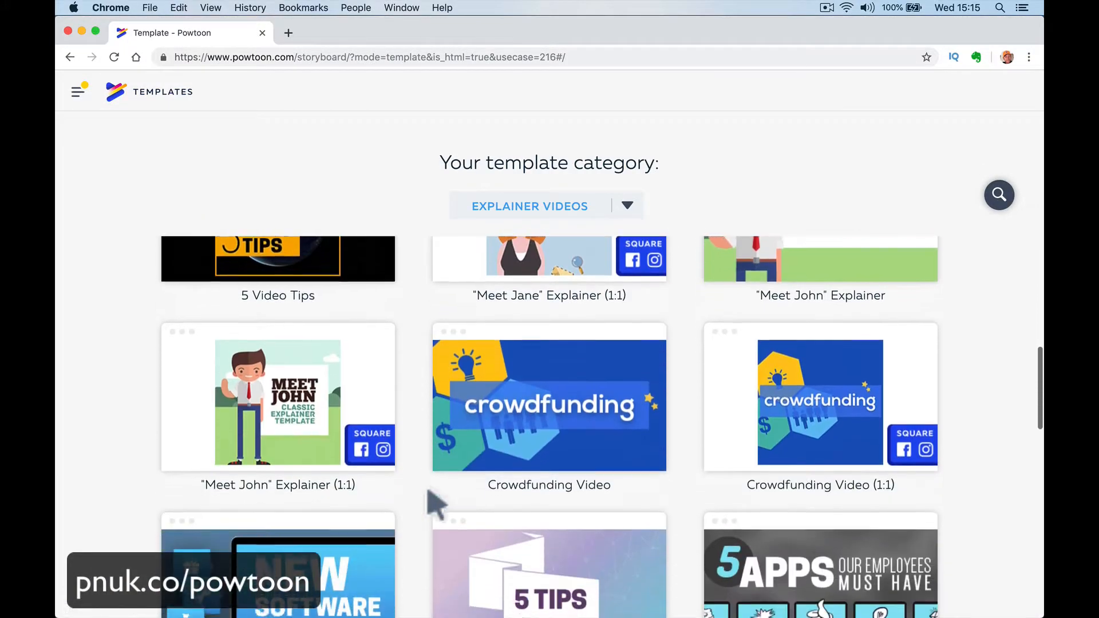
scroll(437, 504, "down", 10)
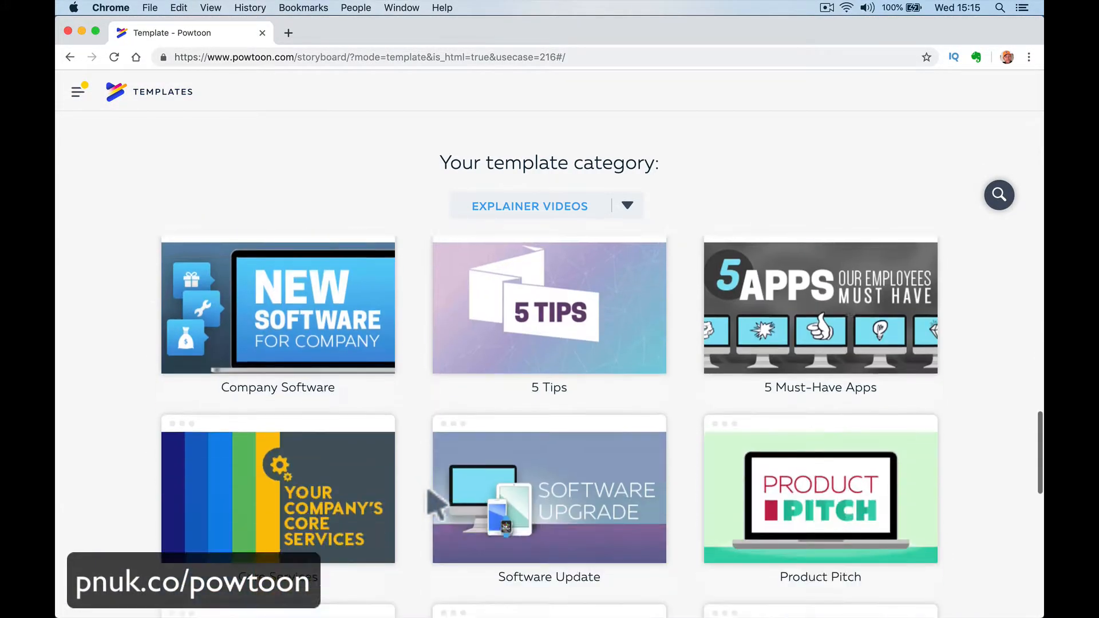
scroll(437, 504, "down", 2)
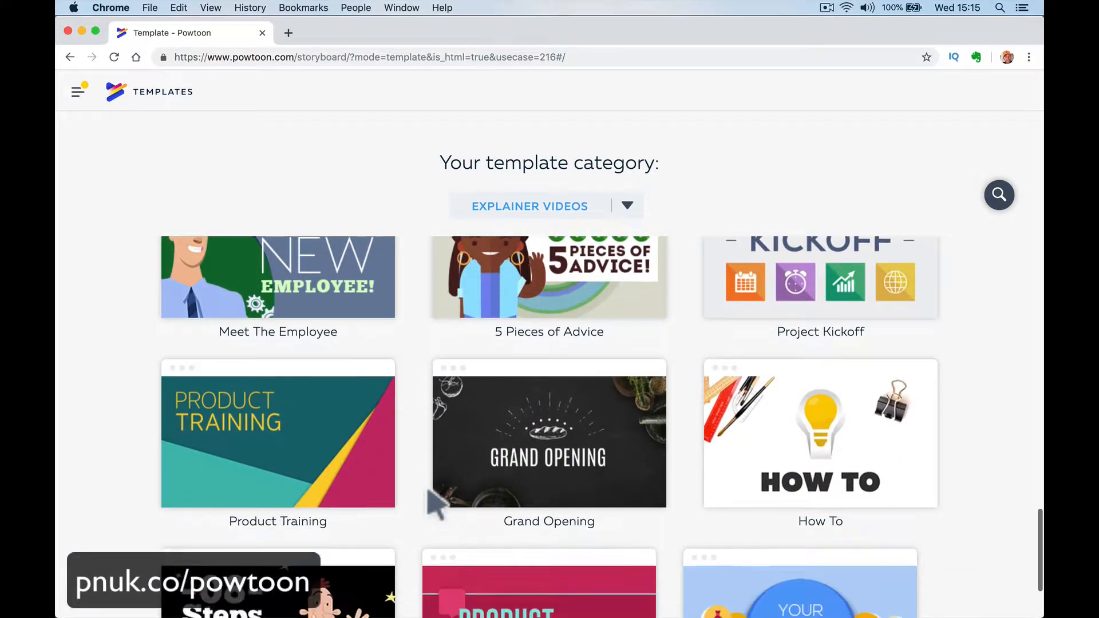
left_click(626, 207)
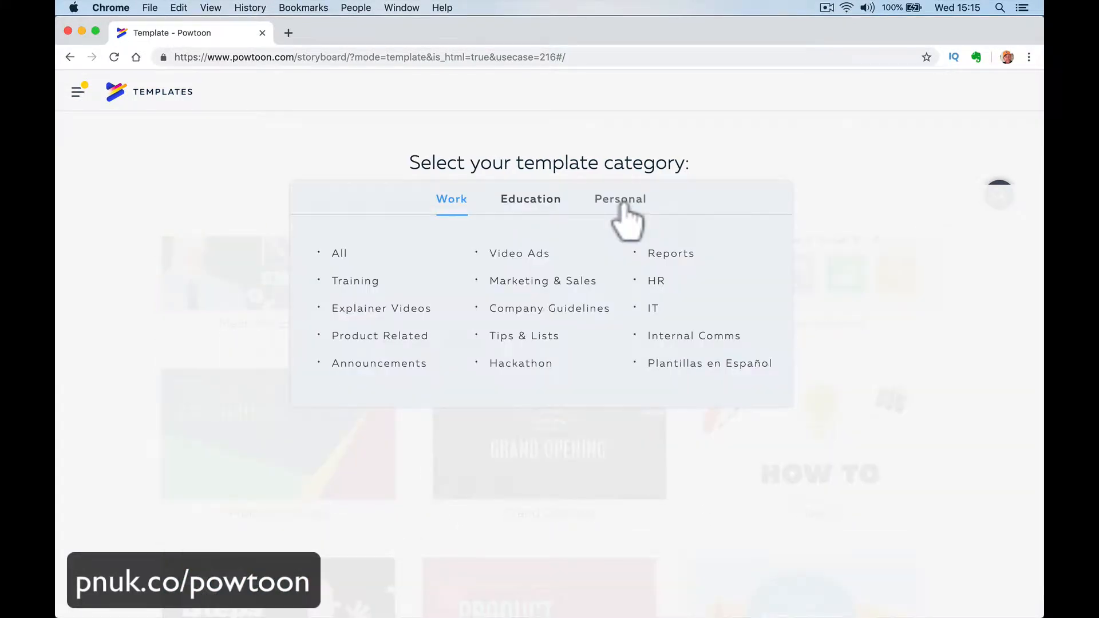
left_click(140, 407)
scroll(275, 458, "down", 2)
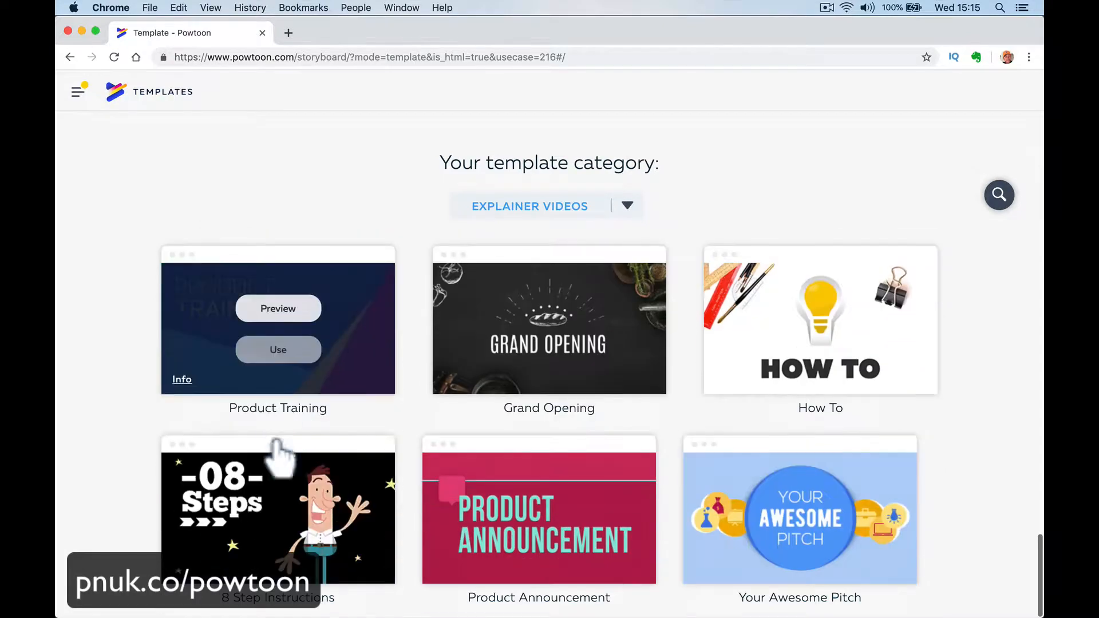
scroll(275, 459, "up", 8)
scroll(281, 455, "down", 15)
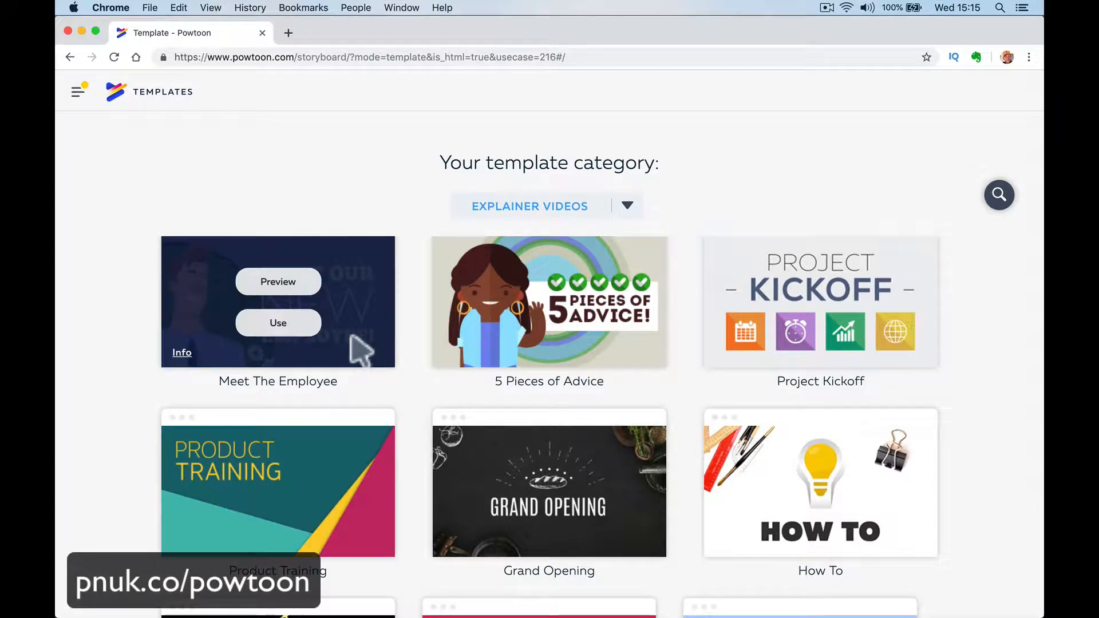
- Preview the Meet The Employee template, use it for a new project and lower the sound volume
left_click(278, 283)
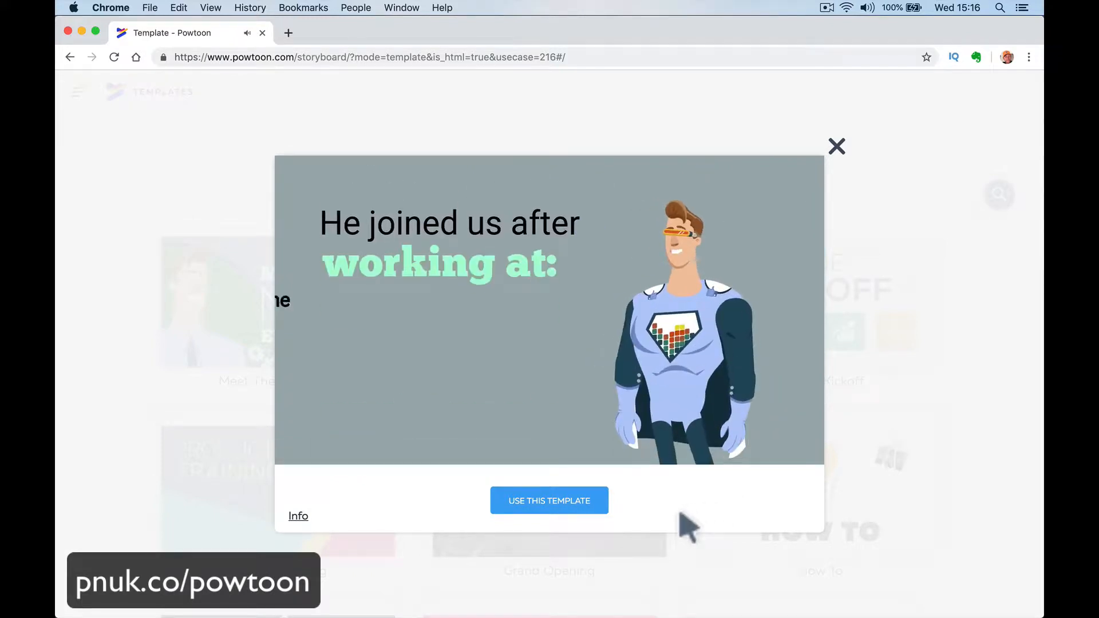
left_click(551, 501)
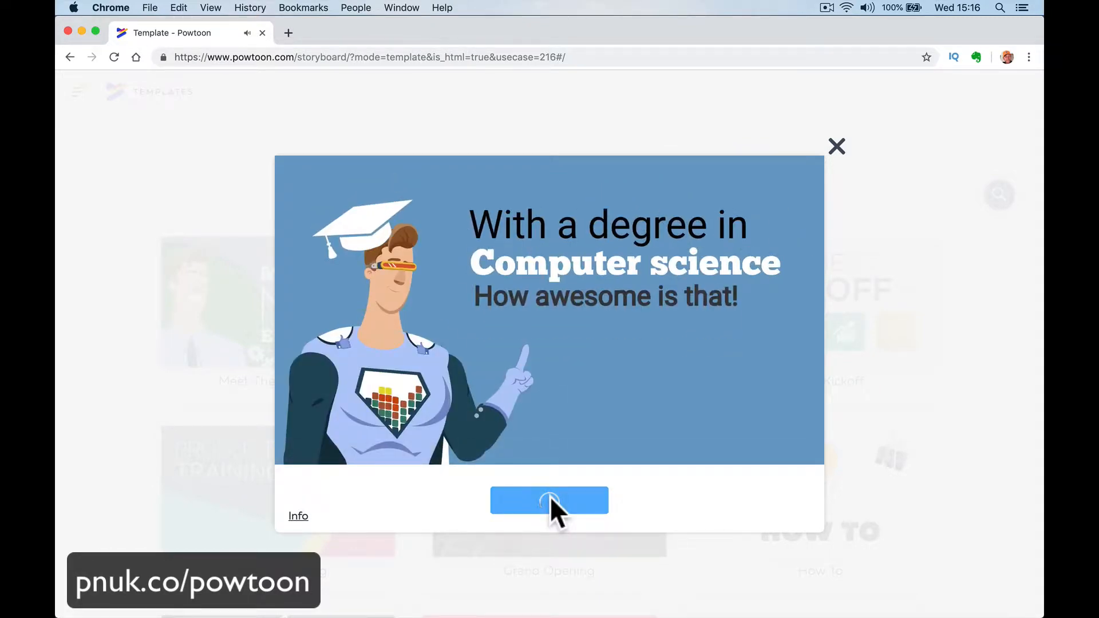
key("XF86AudioLowerVolume")
key("XF86AudioLowerVolume")
key("XF86AudioLowerVolume")
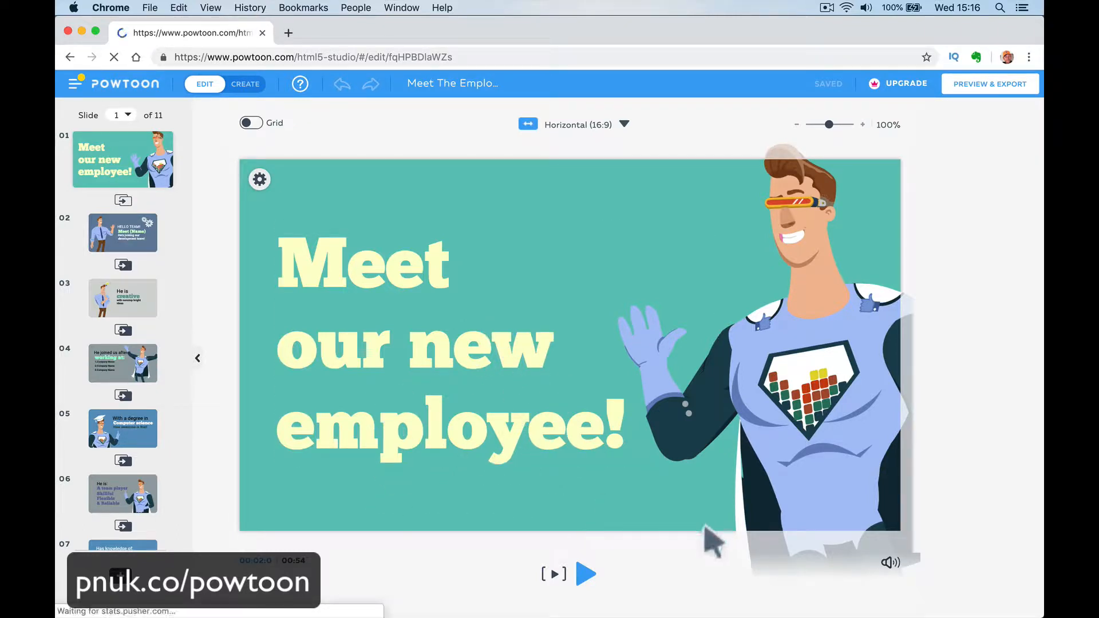
- Examine the text and character on slide 1 and the individual text lines on slide 3
left_click(494, 420)
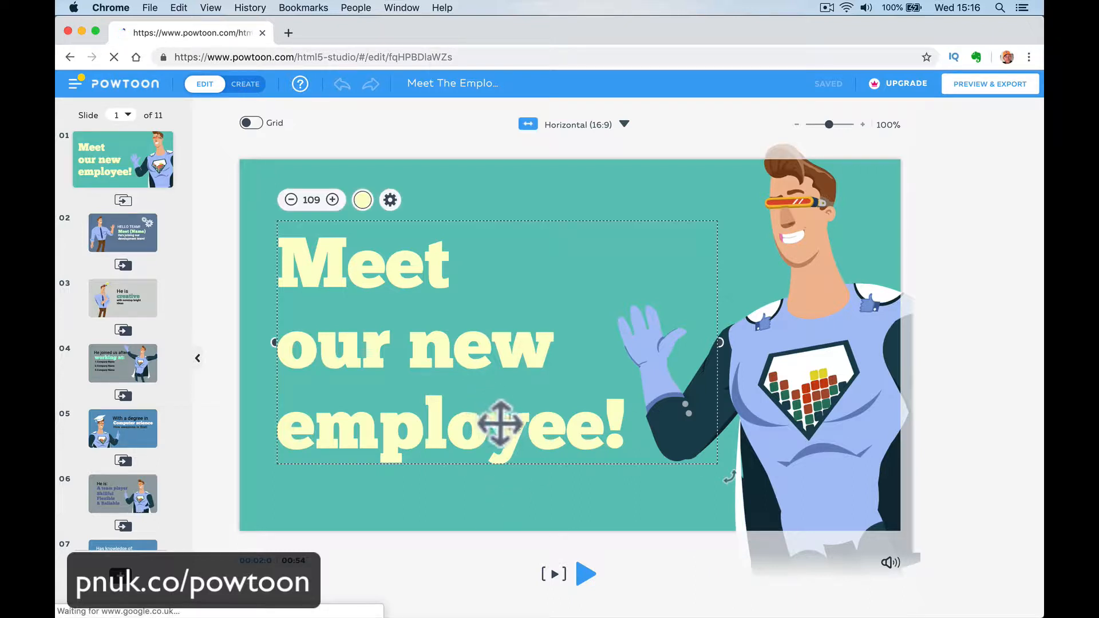
left_click(638, 562)
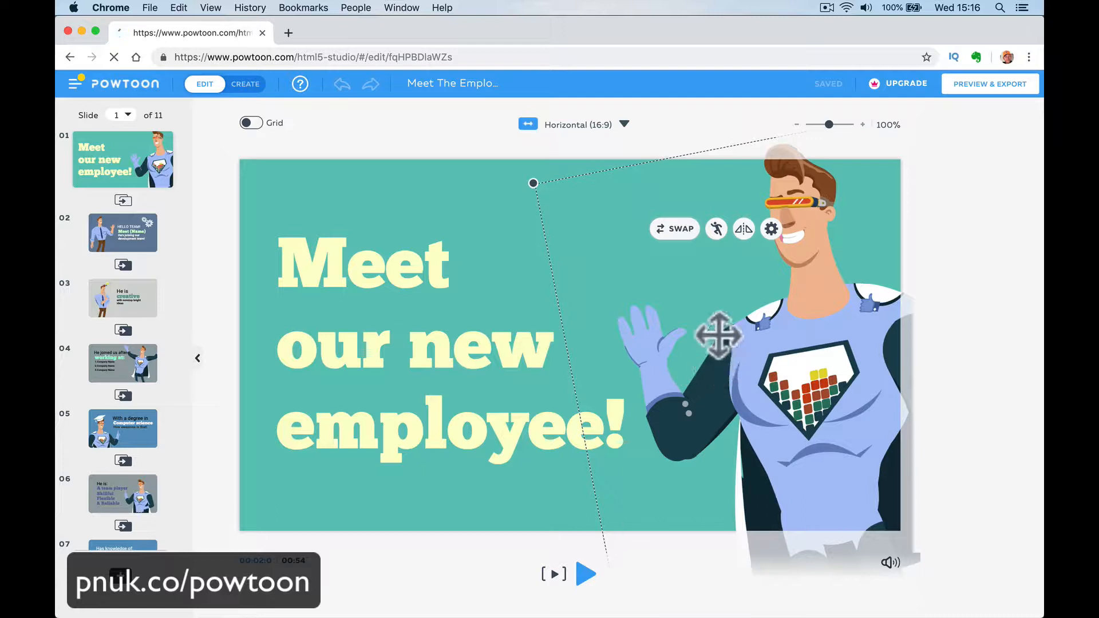
left_click(129, 240)
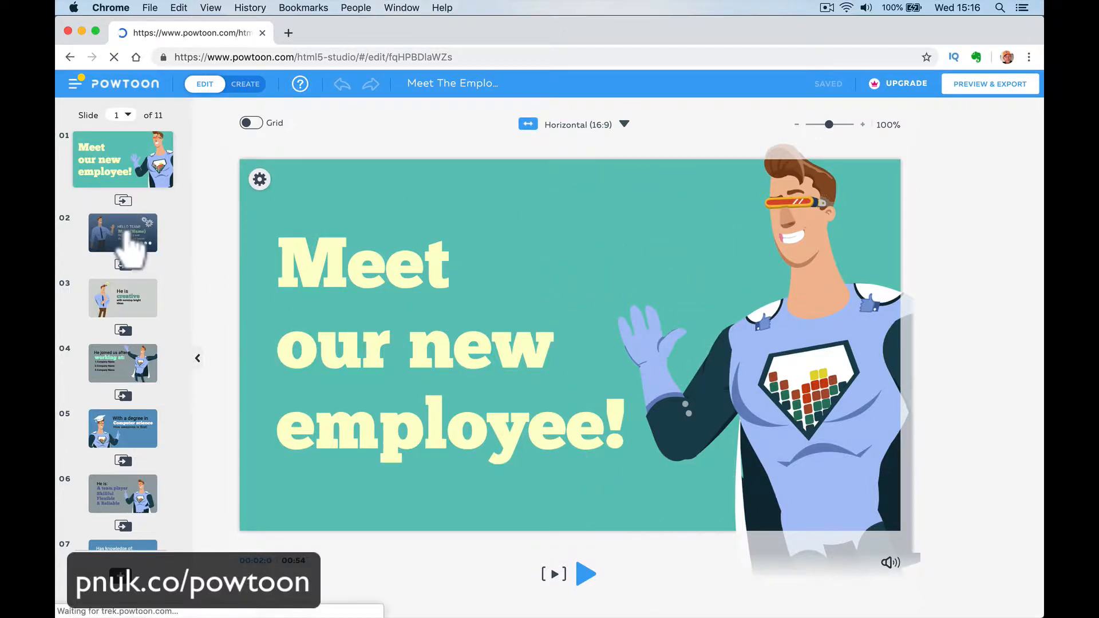
left_click(135, 300)
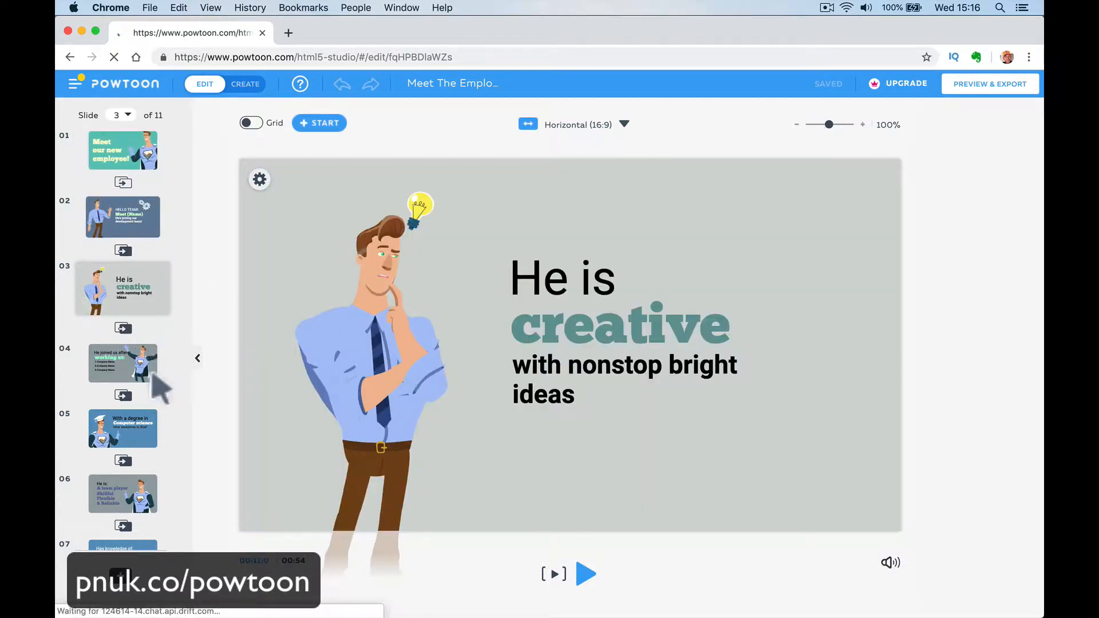
left_click(538, 337)
left_click(543, 381)
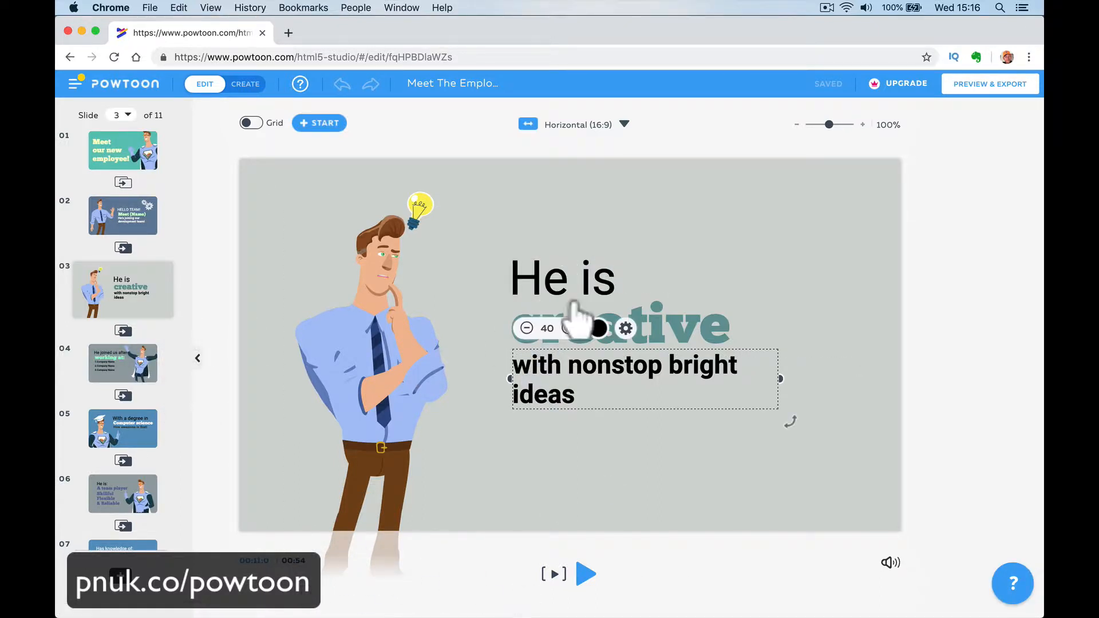
left_click(571, 281)
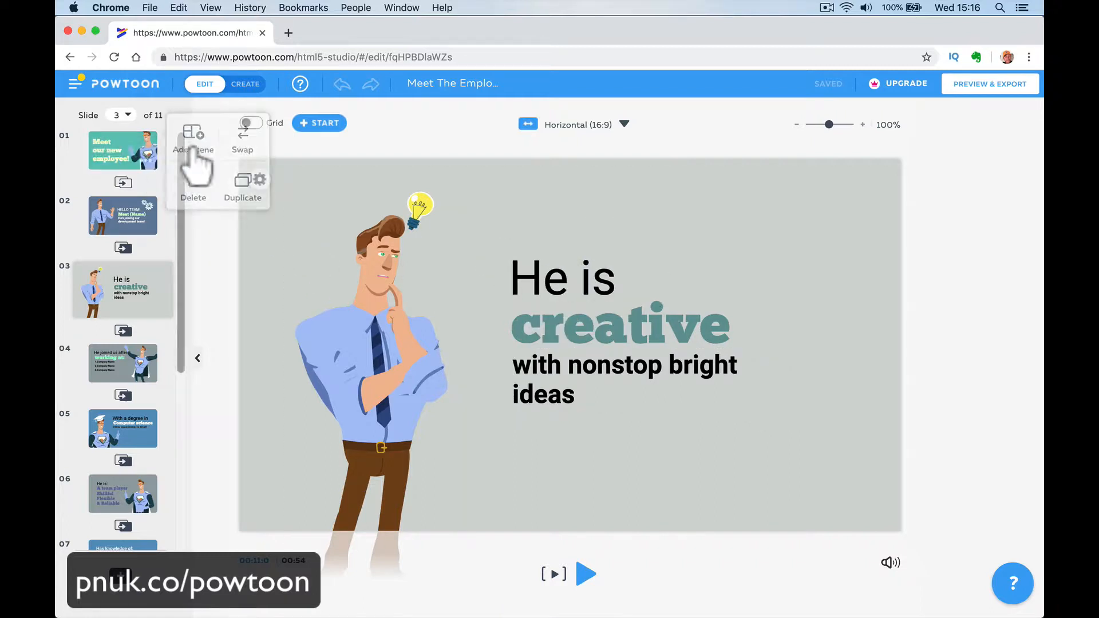
- Switch the editor to Create mode and play slide 3 to check its animation
left_click(247, 86)
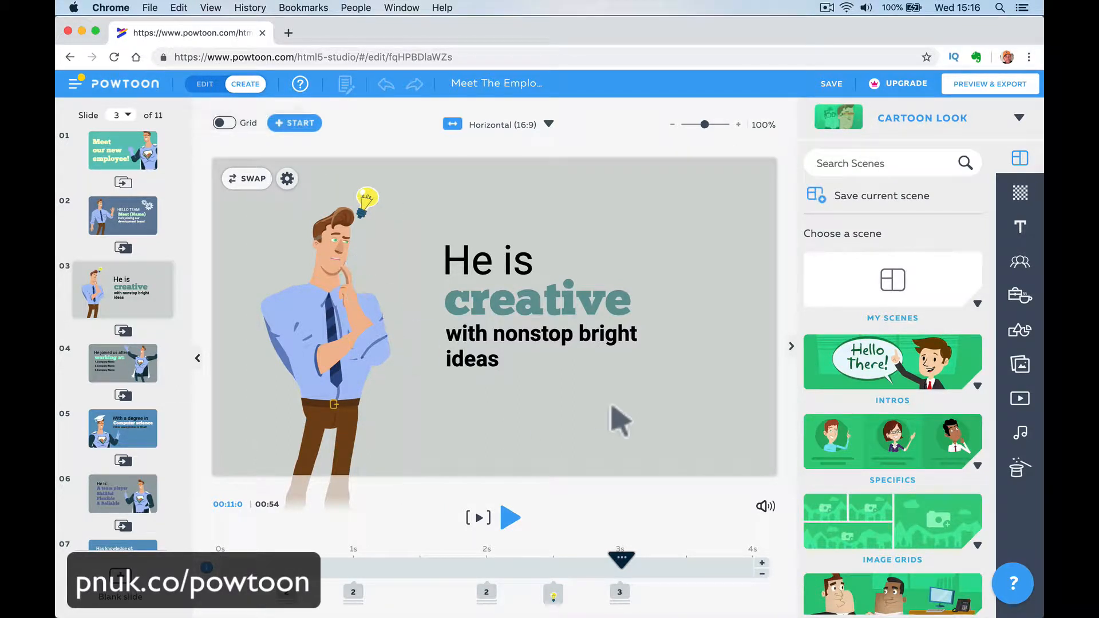
left_click(480, 258)
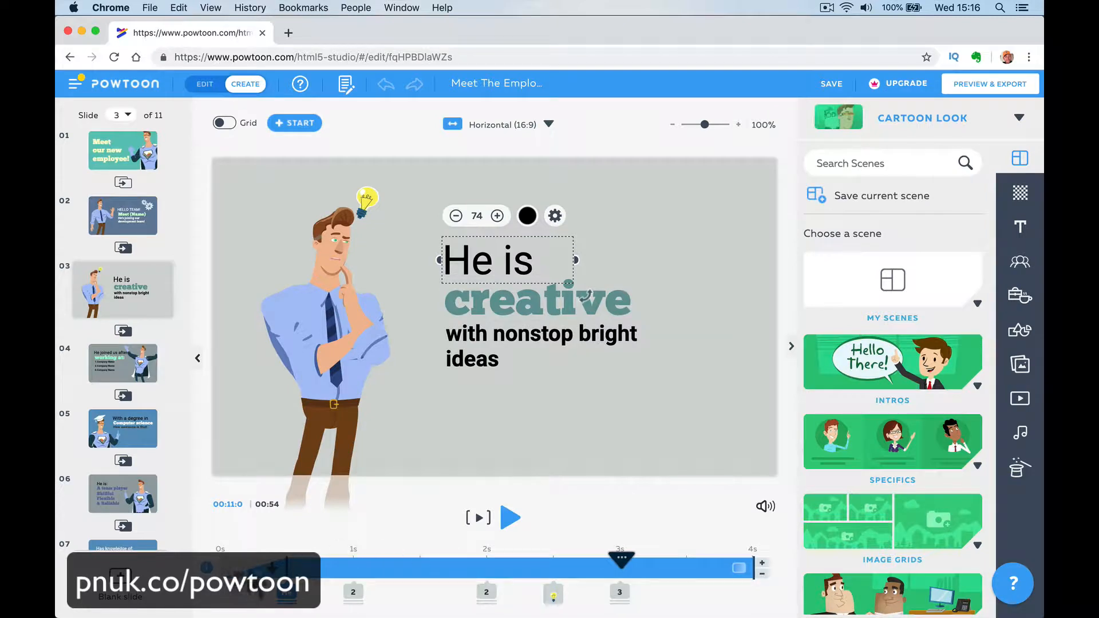
left_click(479, 518)
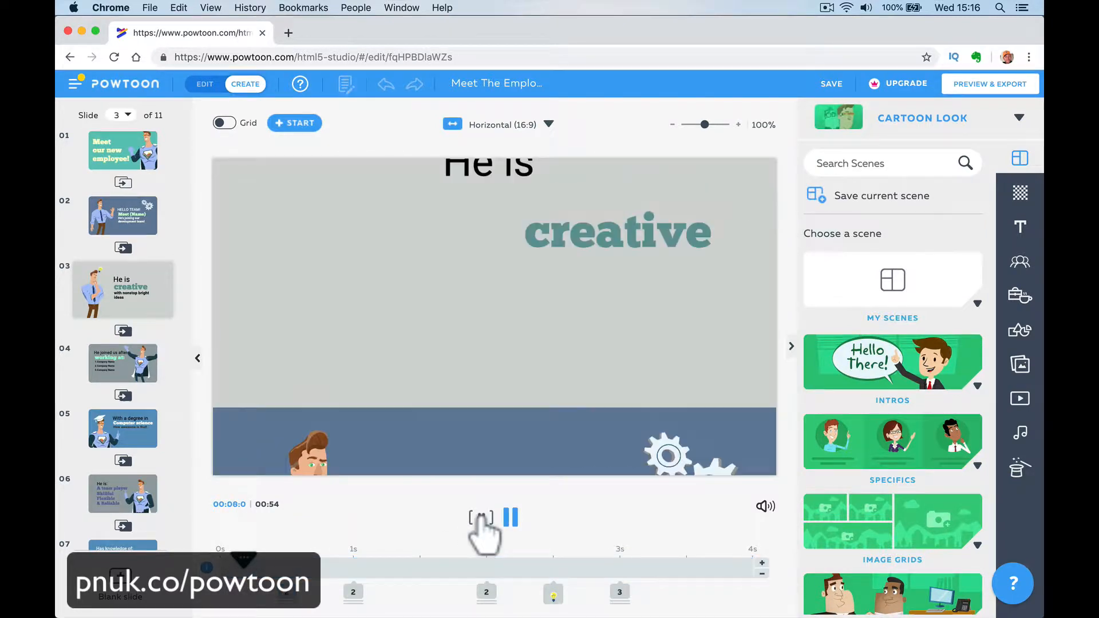
left_click(512, 518)
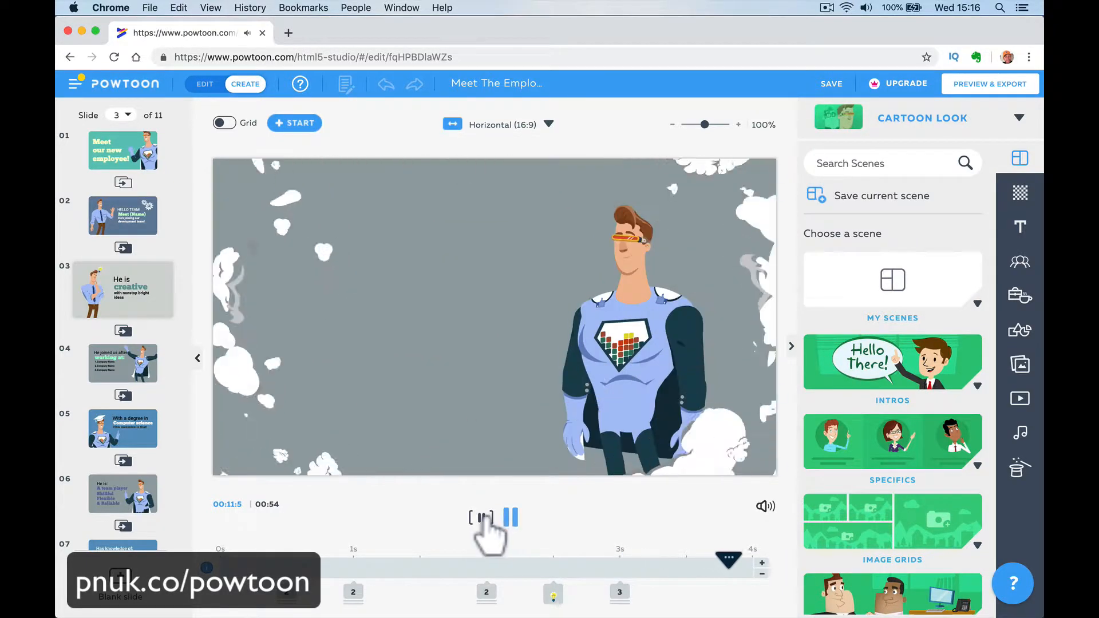
- Play the video from slide 1 and pause it partway through slide 2
left_click(130, 166)
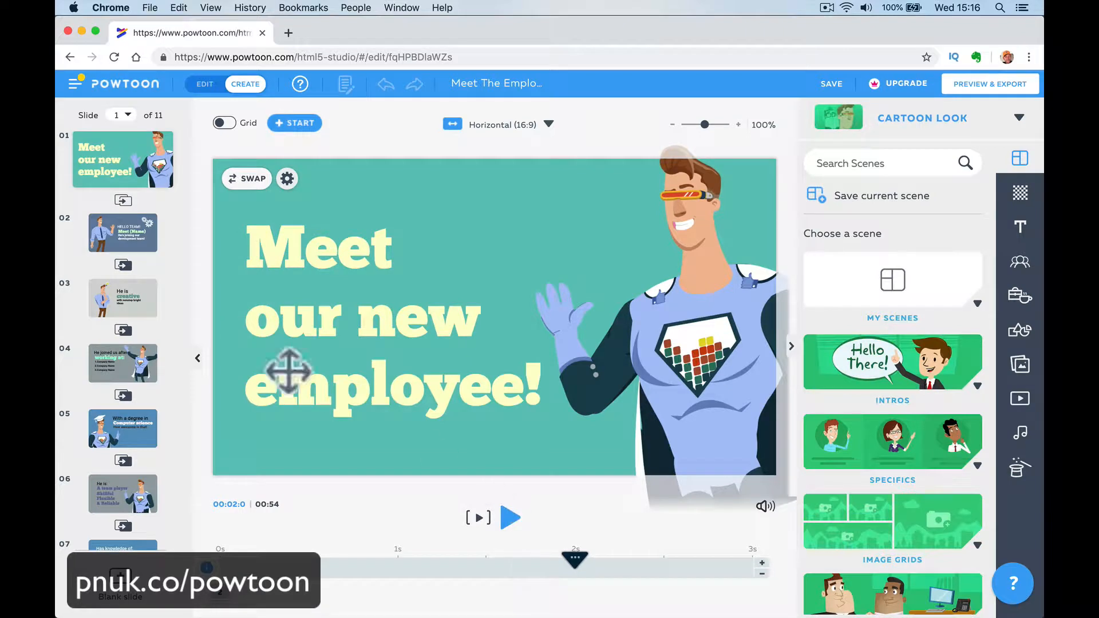
left_click(510, 517)
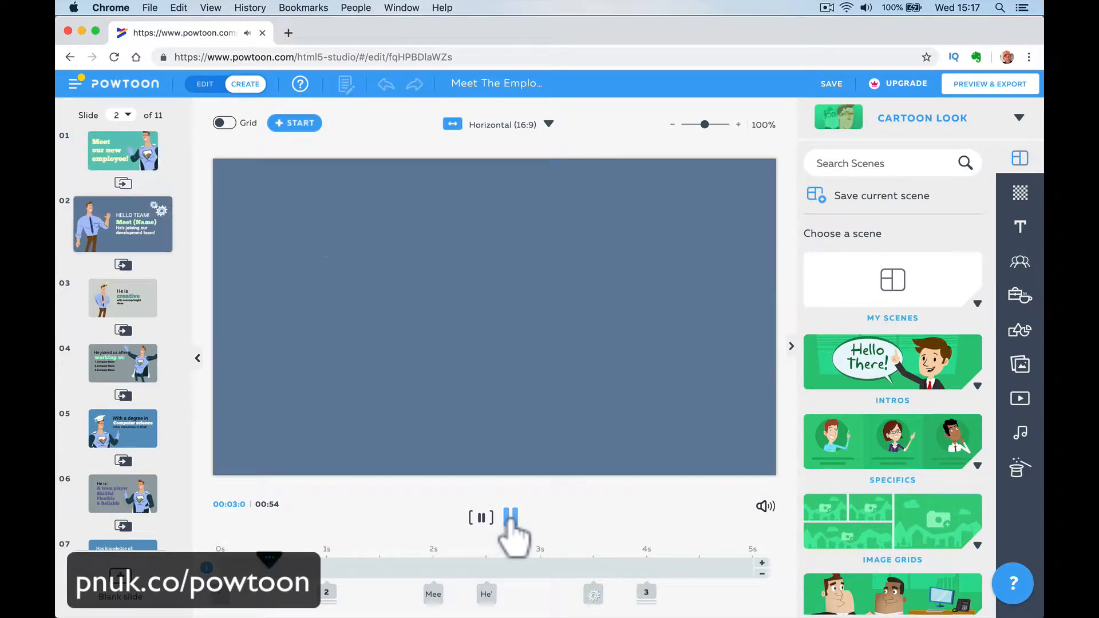
left_click(506, 519)
left_click(477, 518)
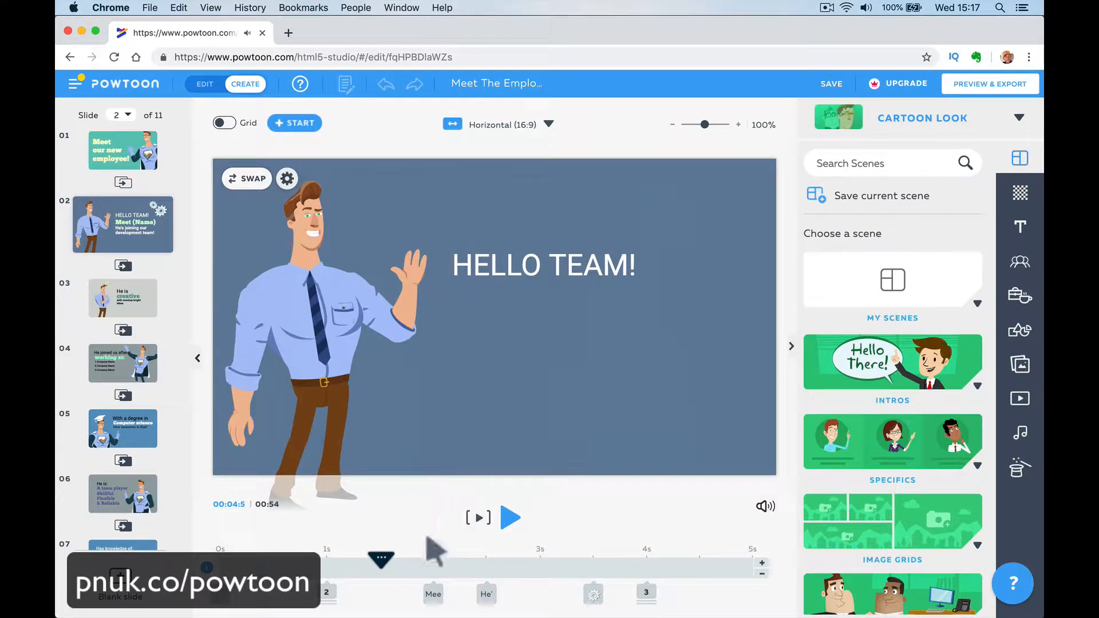
- Scrub slide 2's timeline from its start to 1 s and examine the background, character and HELLO TEAM! text entering there
left_click_drag(384, 564, 221, 565)
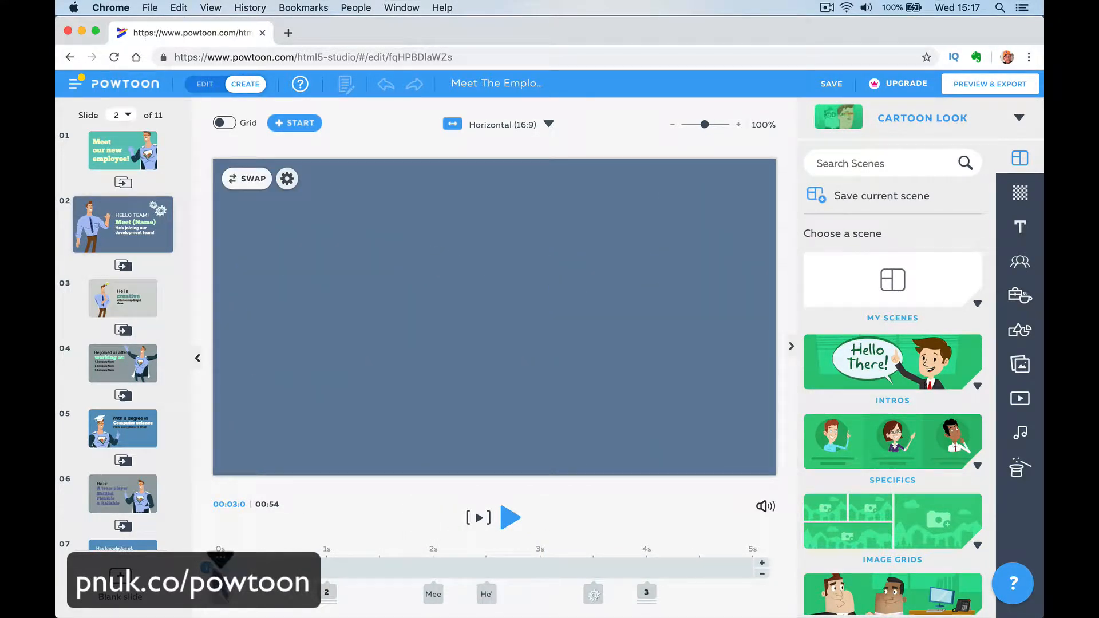
left_click(220, 595)
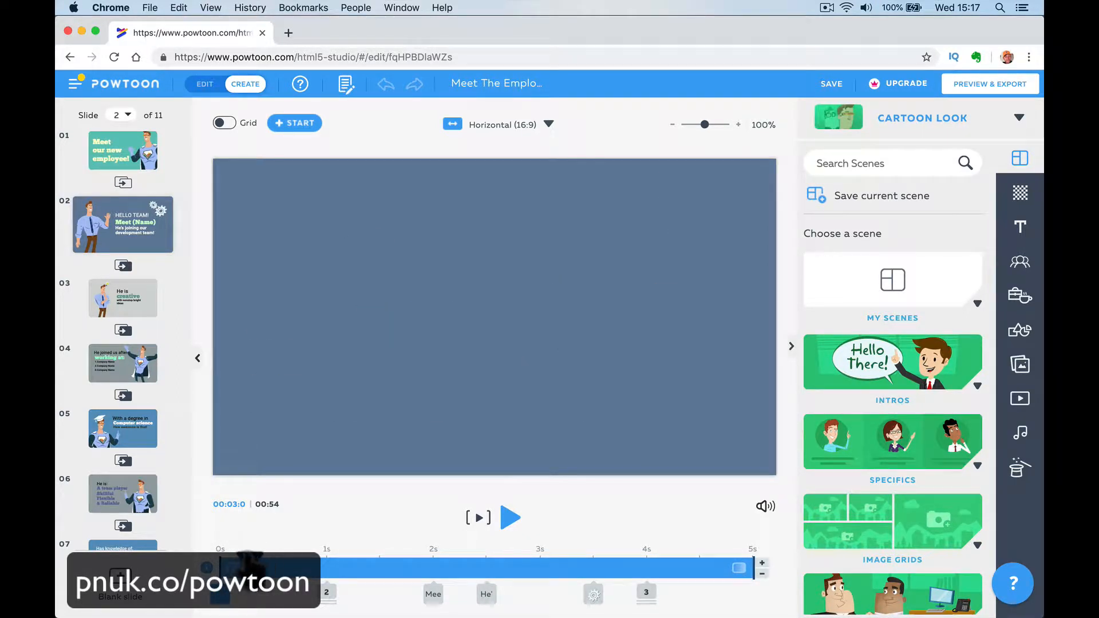
left_click_drag(228, 564, 324, 589)
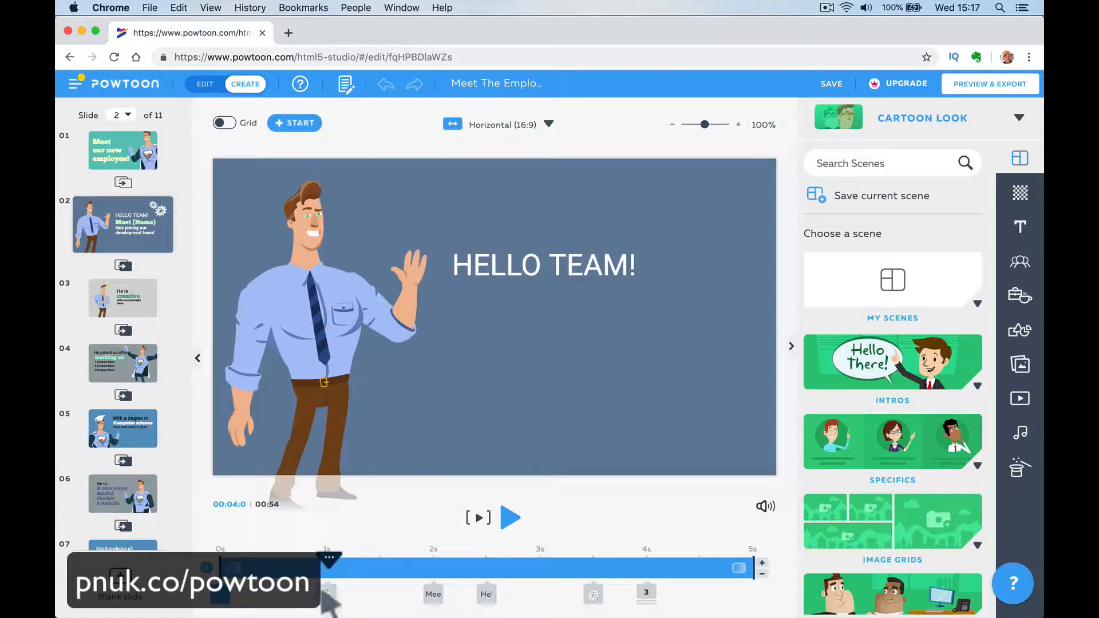
left_click(329, 521)
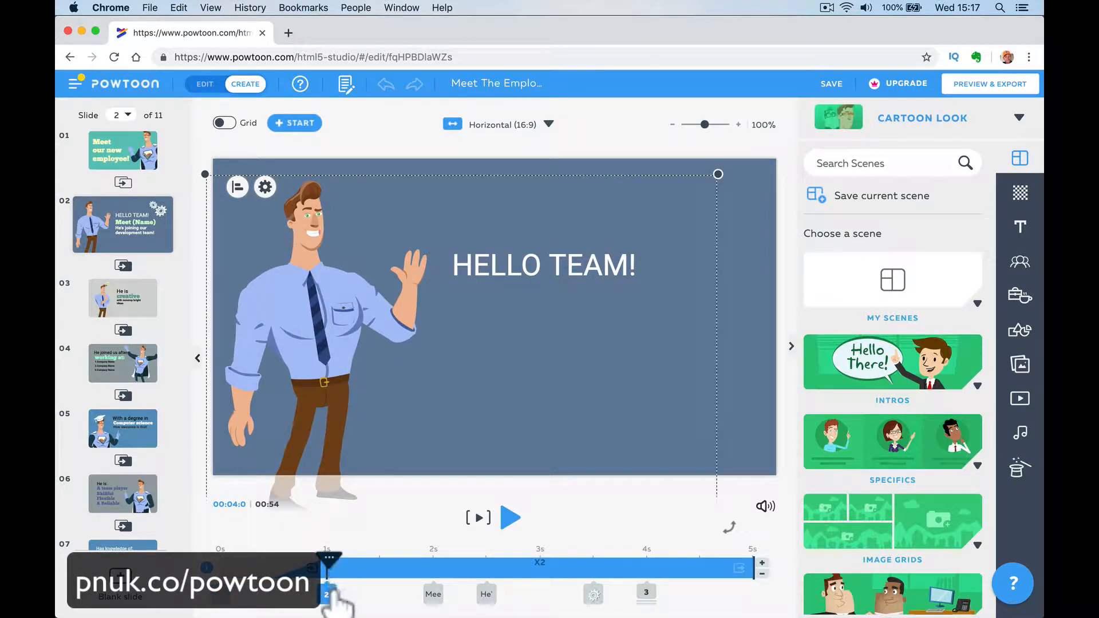
left_click(339, 523)
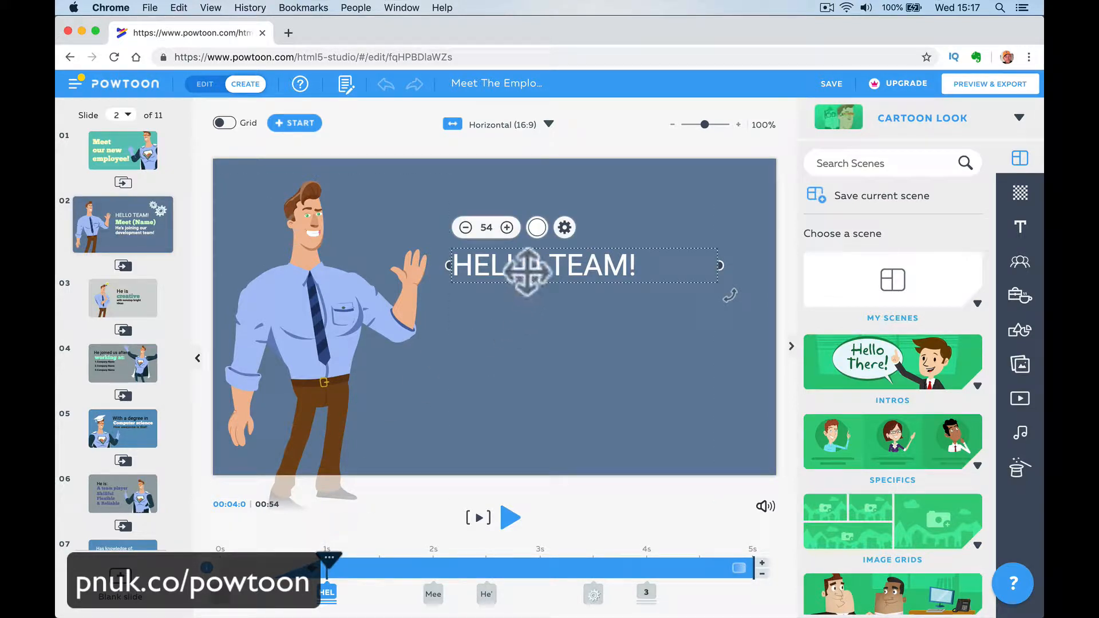
- At the 2 s mark of slide 2, replace the (Name) placeholder after "Meet" with the employee's first name
left_click_drag(328, 563, 433, 571)
left_click(547, 302)
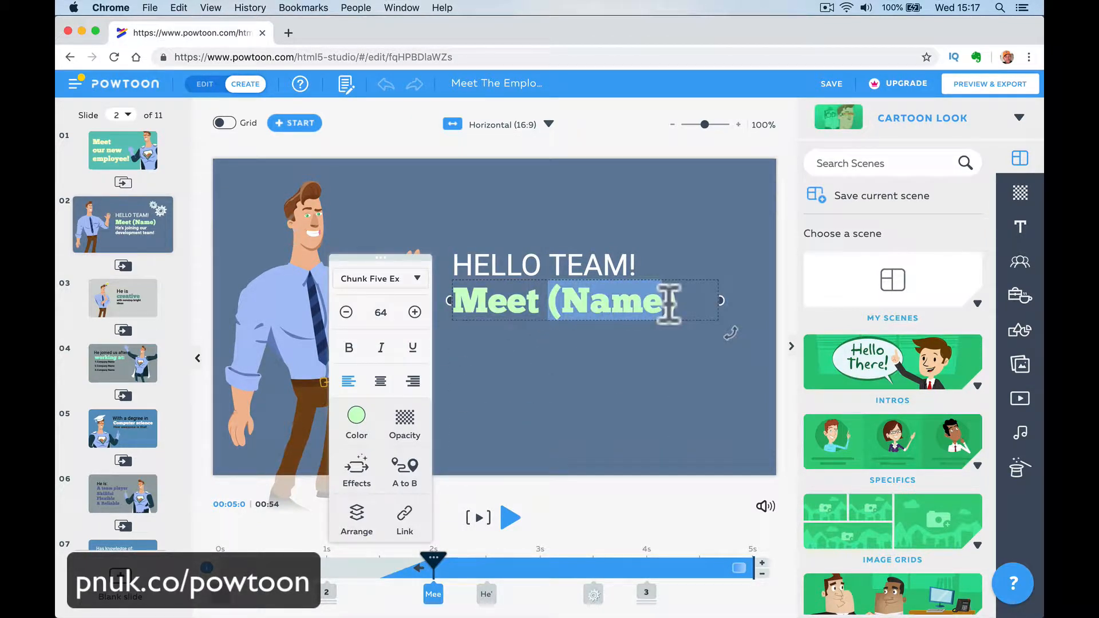
key("BackSpace")
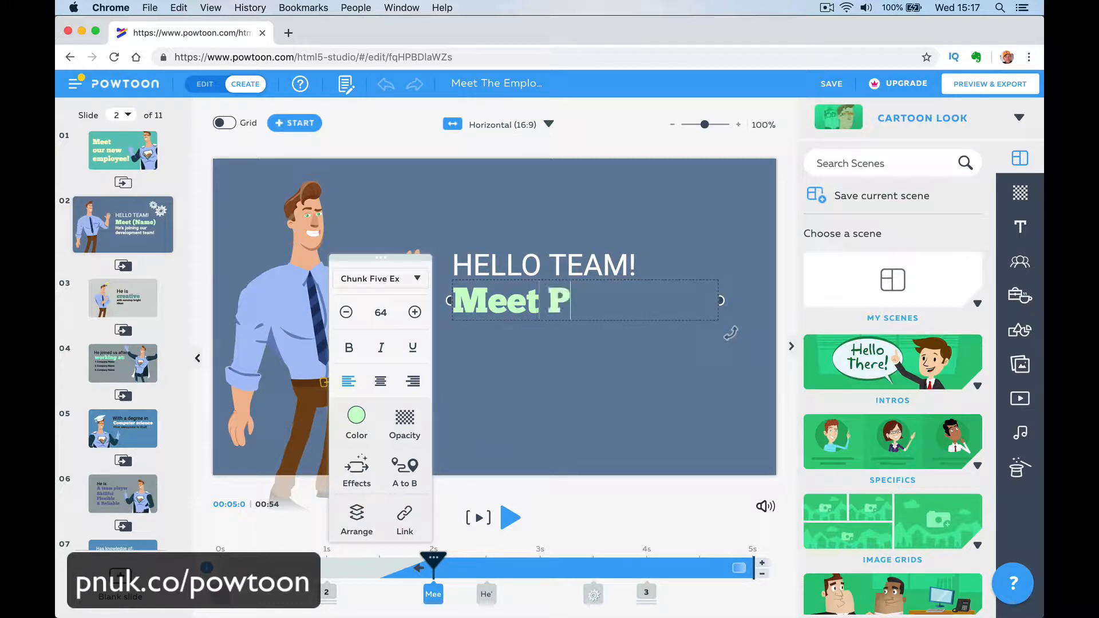
left_click(634, 374)
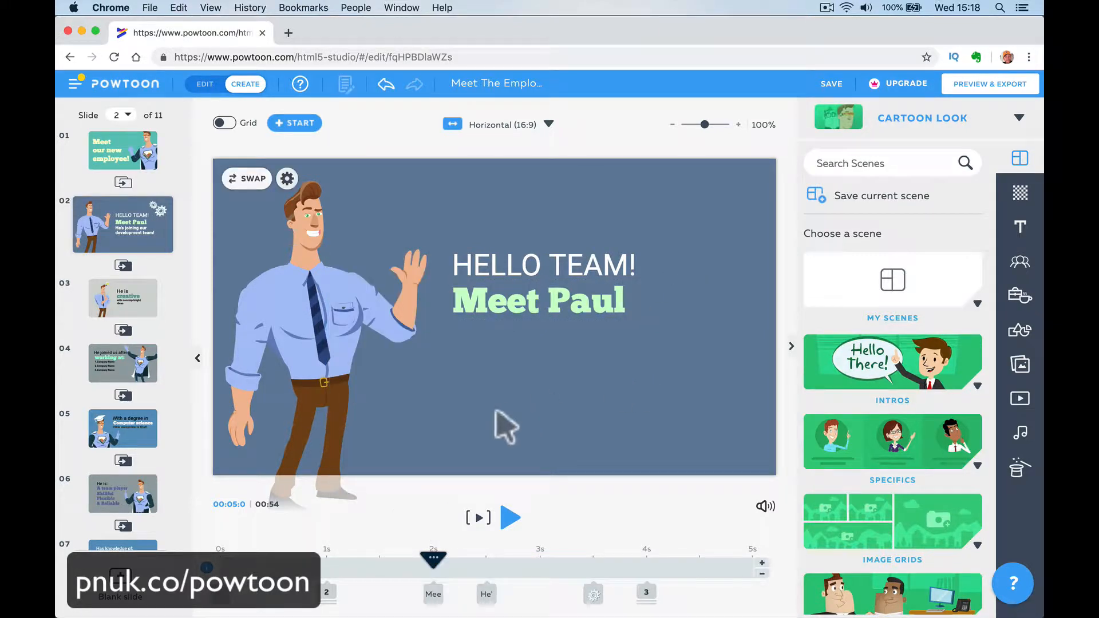
- Change "development" to "training" in slide 2's "He's joining our" text and set its font size to 49
left_click_drag(434, 558, 485, 561)
left_click(533, 369)
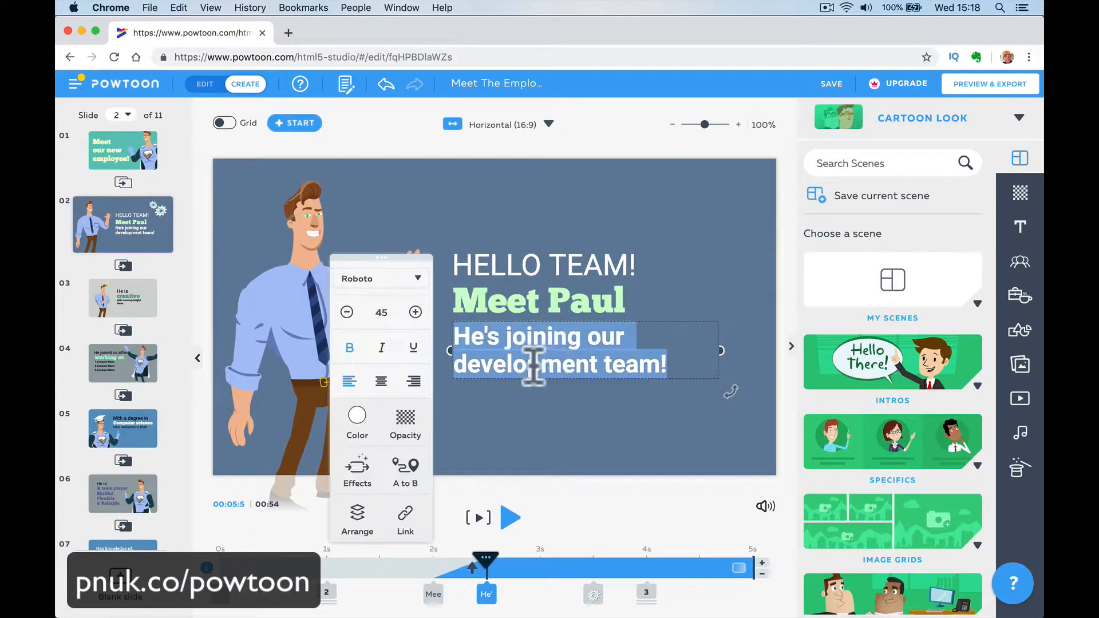
left_click(593, 365)
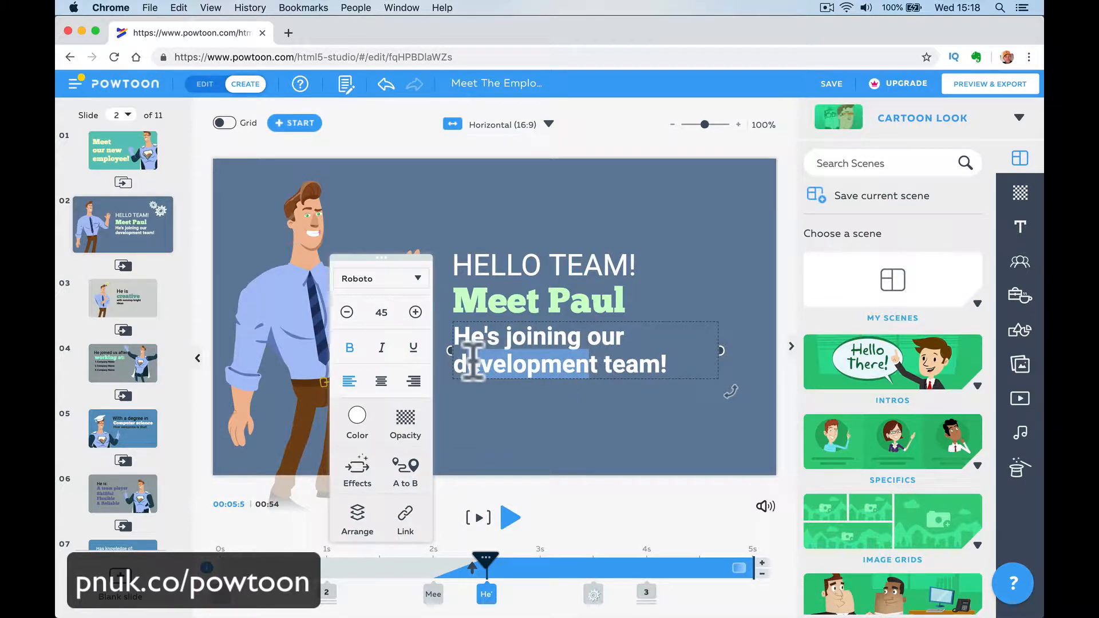
type("t")
key("BackSpace")
key("BackSpace")
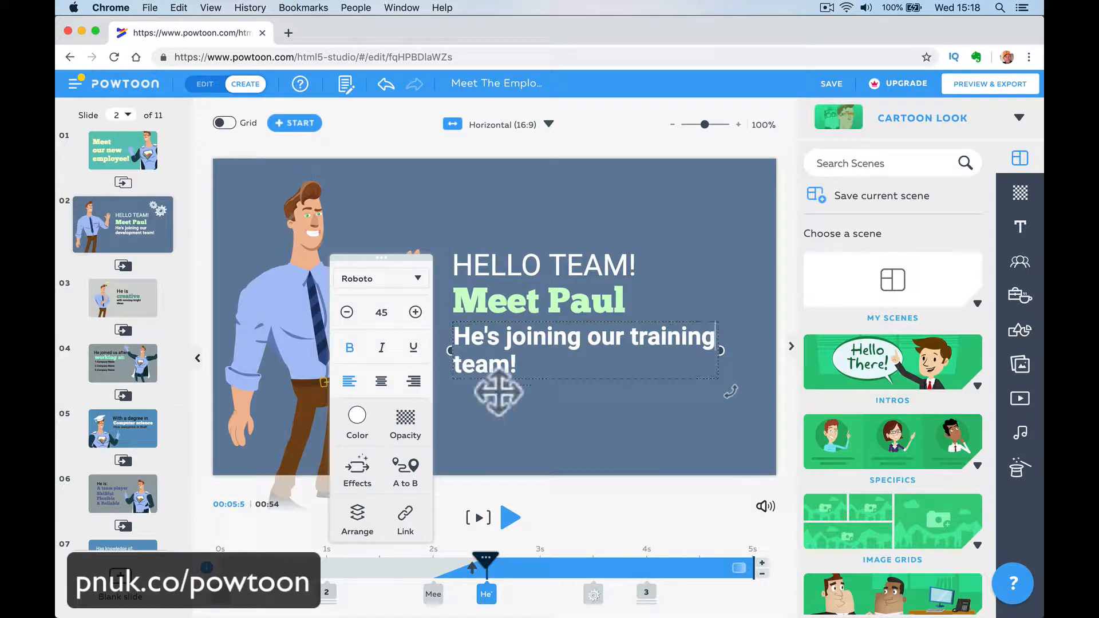
left_click(415, 312)
left_click(416, 312)
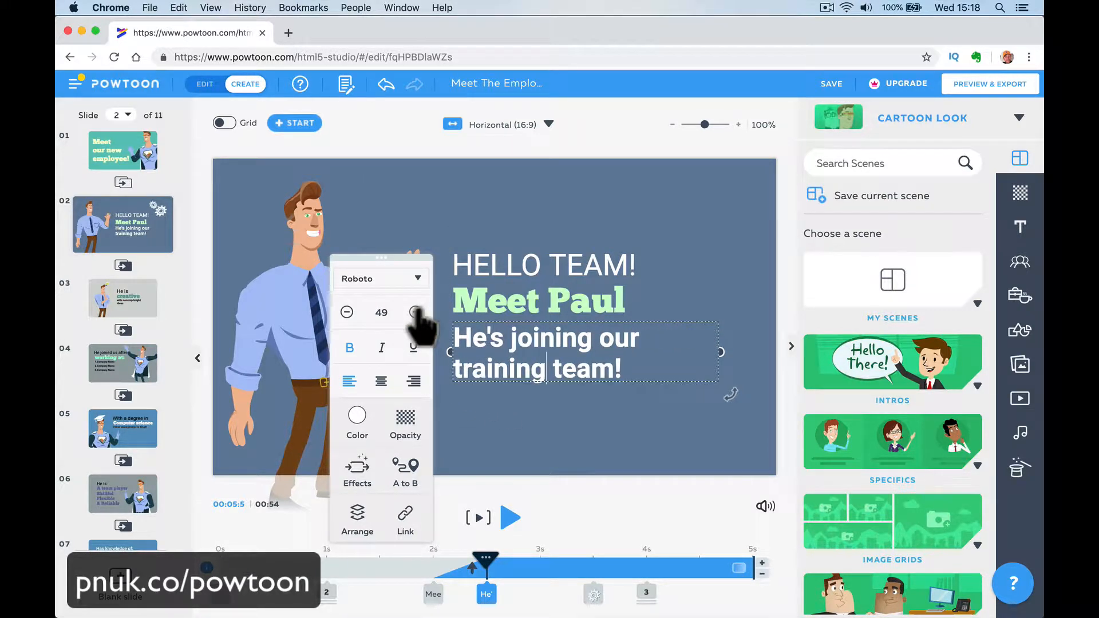
- Increase the font size of slide 2's "He's joining our training team!" text slightly above 49 and finish editing it
left_click(415, 312)
left_click(531, 448)
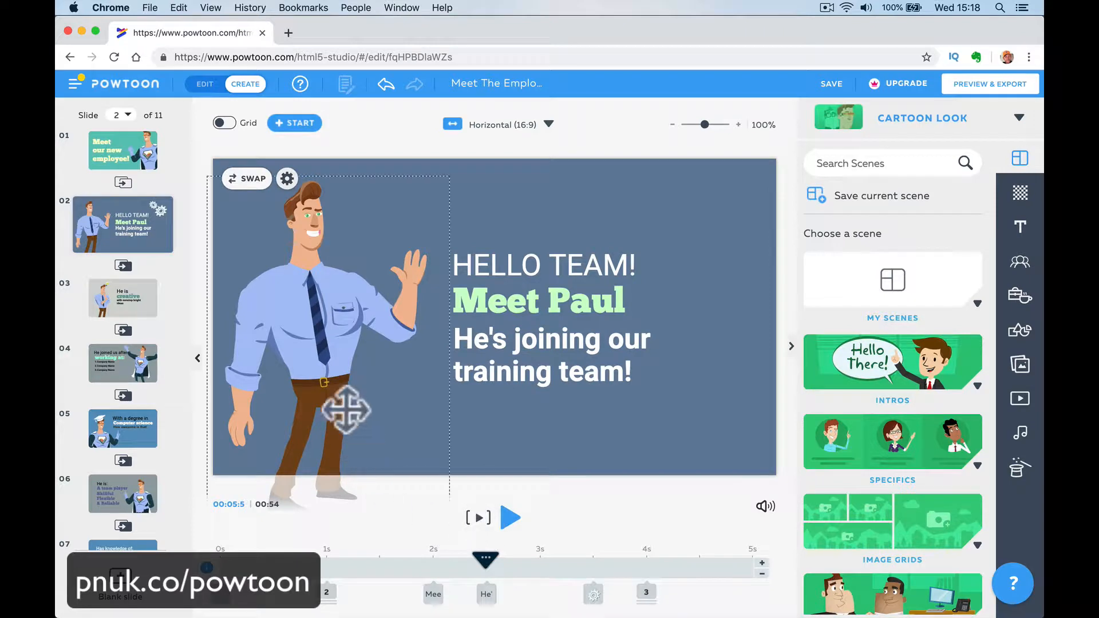
- Look through The Omnis collection for a replacement for slide 2's character, and leave the swap without choosing one
left_click(327, 349)
left_click(254, 191)
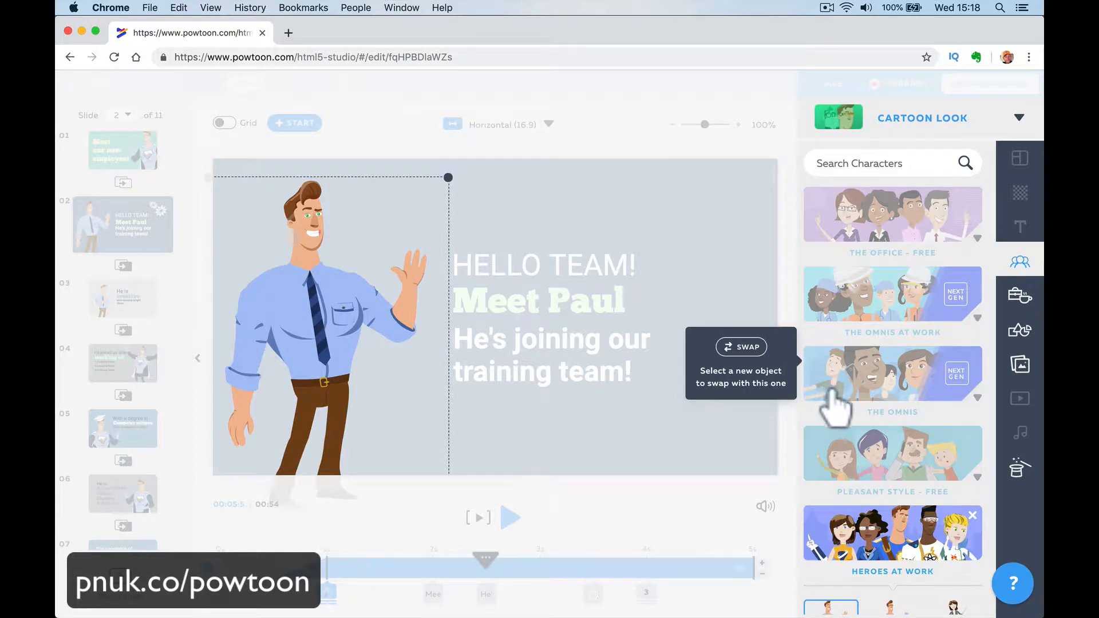
left_click(864, 379)
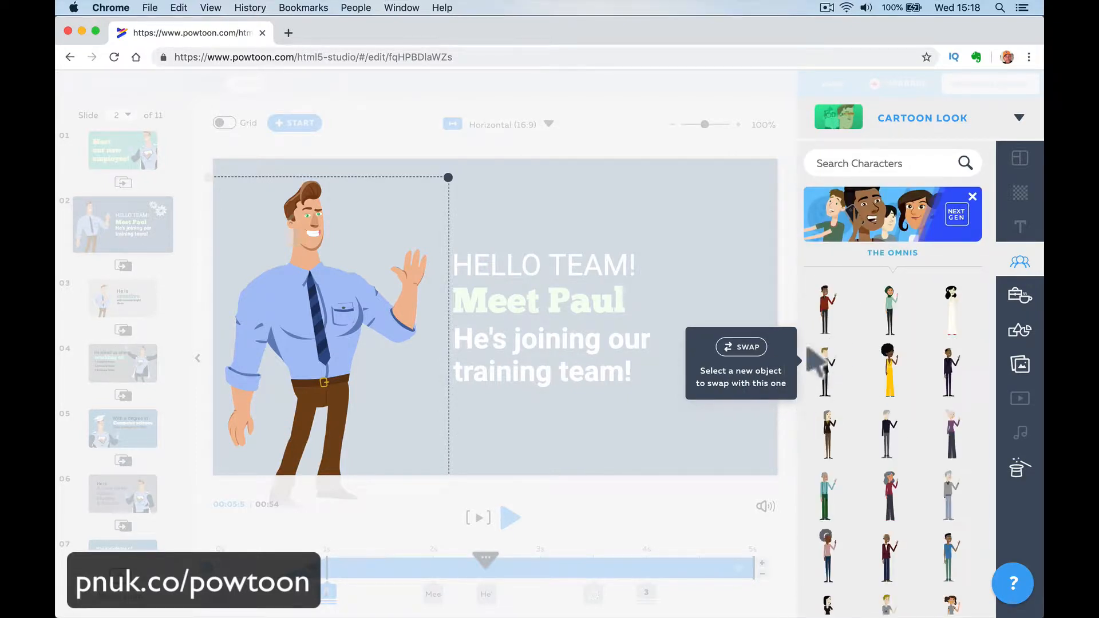
left_click(767, 378)
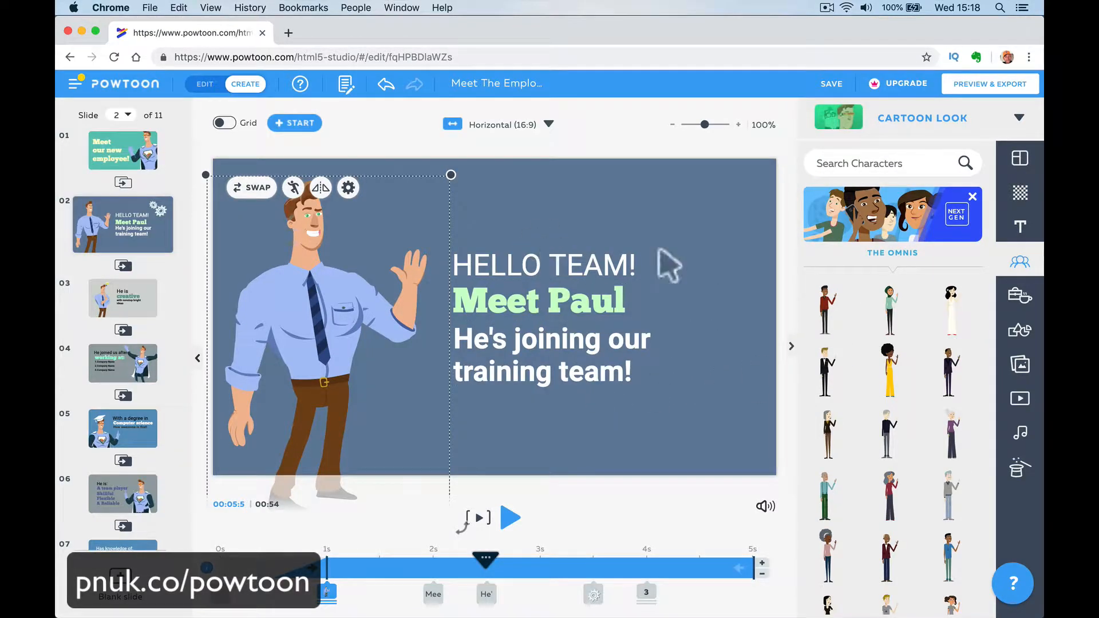
- Add the caped superhero from the Heroes at Work collection to slide 2 as an extra character, and delete it again
left_click(972, 197)
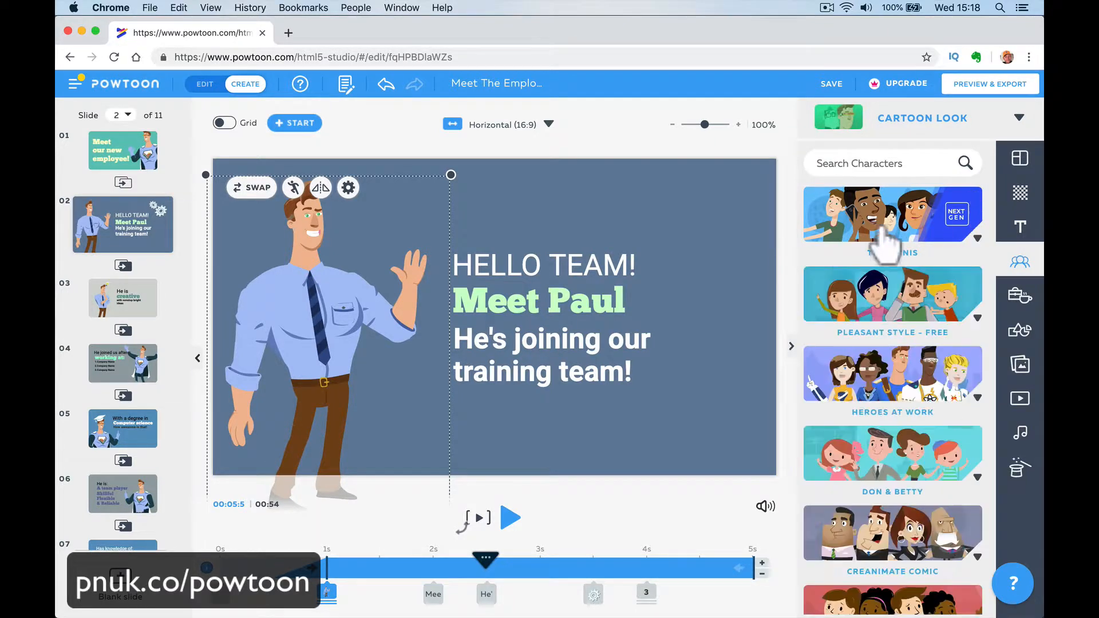
scroll(885, 358, "up", 3)
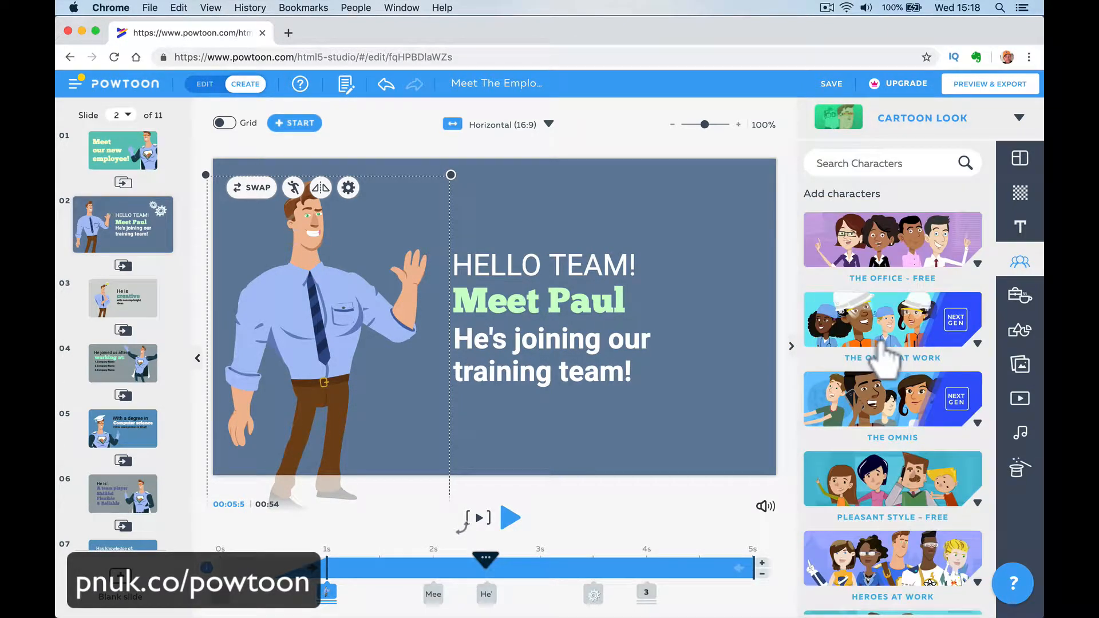
scroll(885, 359, "down", 5)
left_click(870, 280)
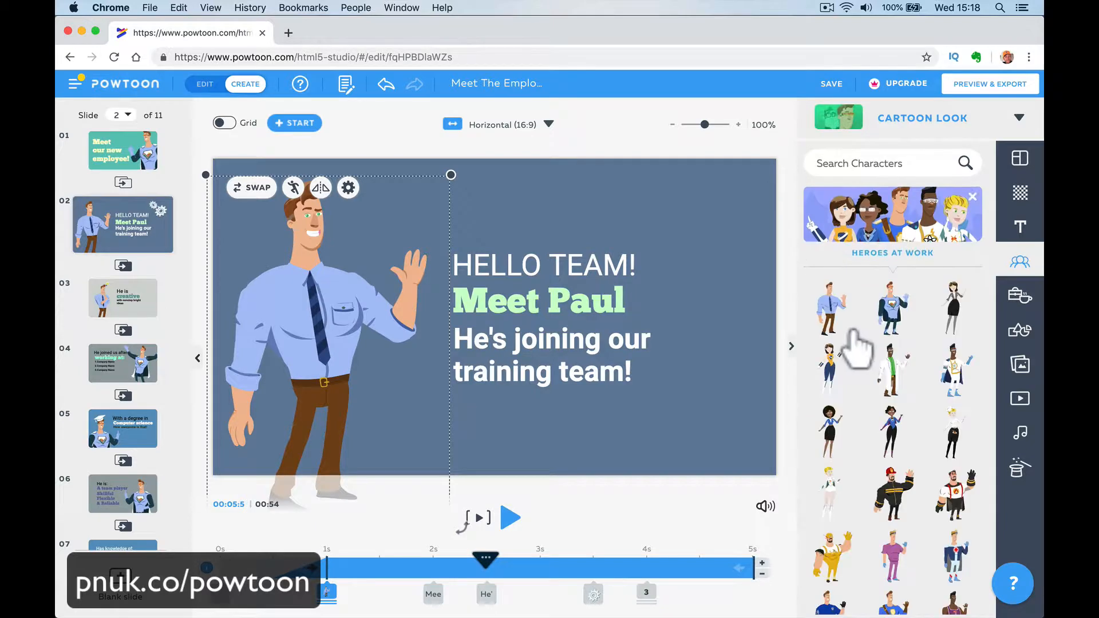
left_click(896, 330)
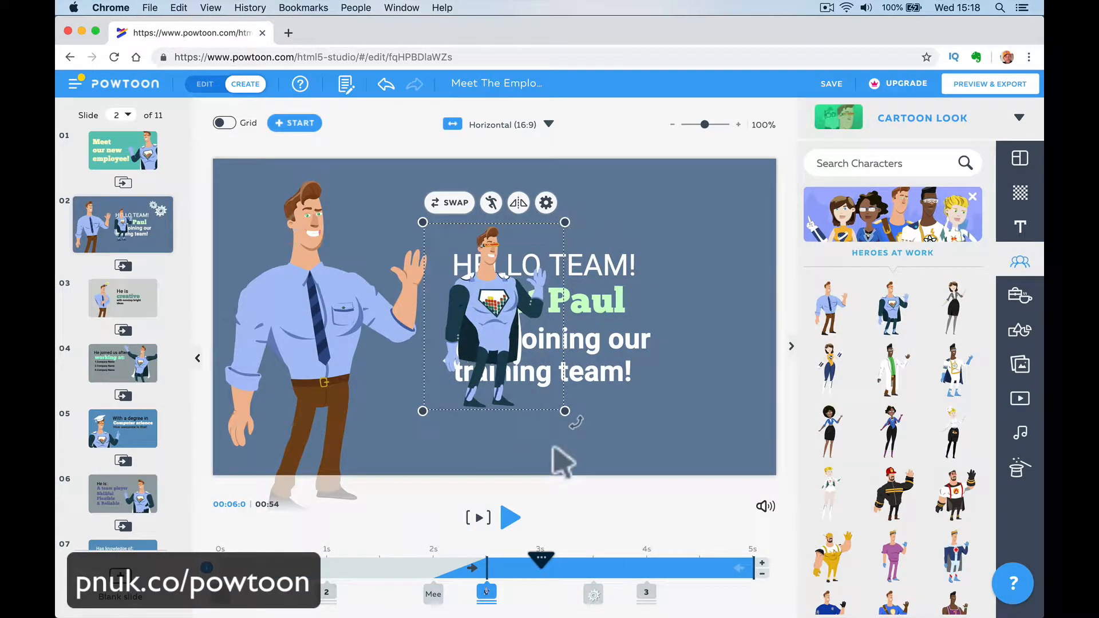
key("BackSpace")
- Swap slide 2's office character for the caped superhero from the Heroes at Work collection
left_click(315, 319)
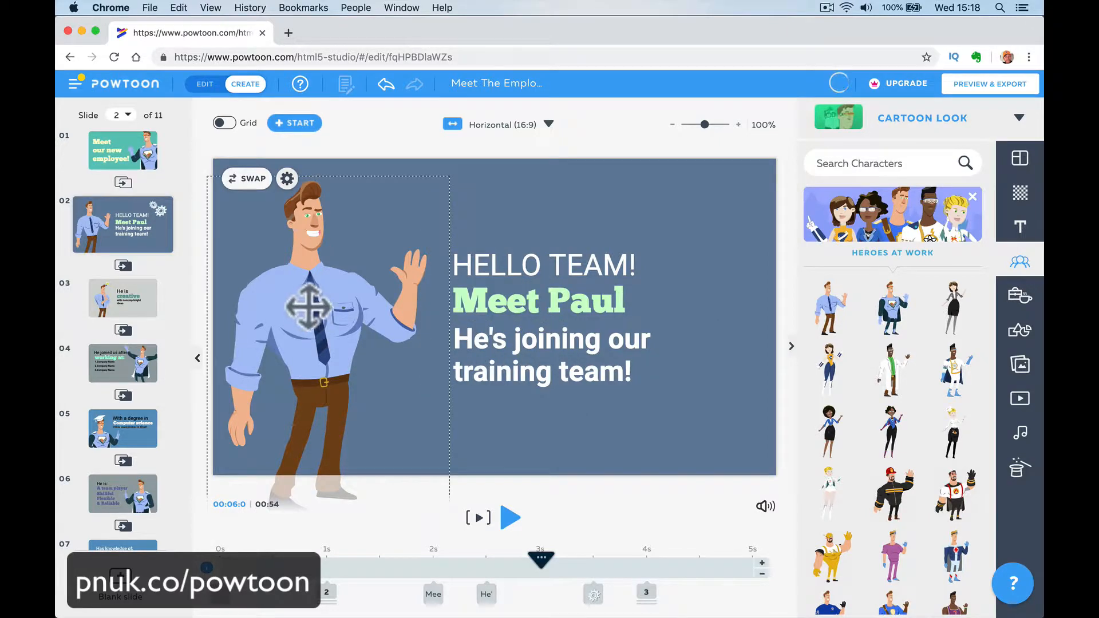
left_click(255, 187)
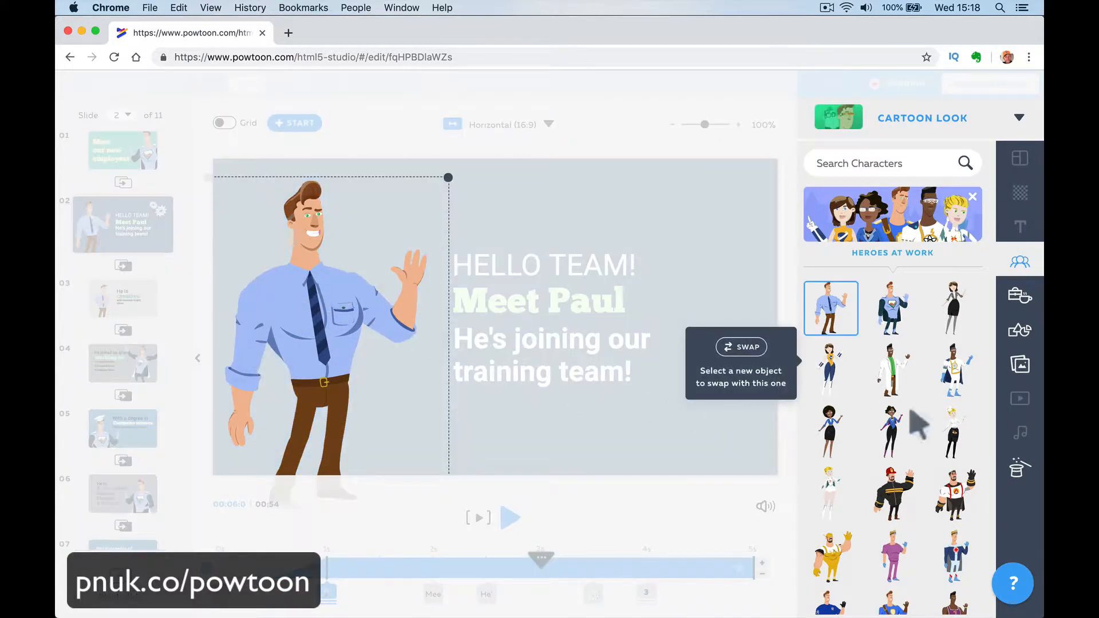
left_click(896, 312)
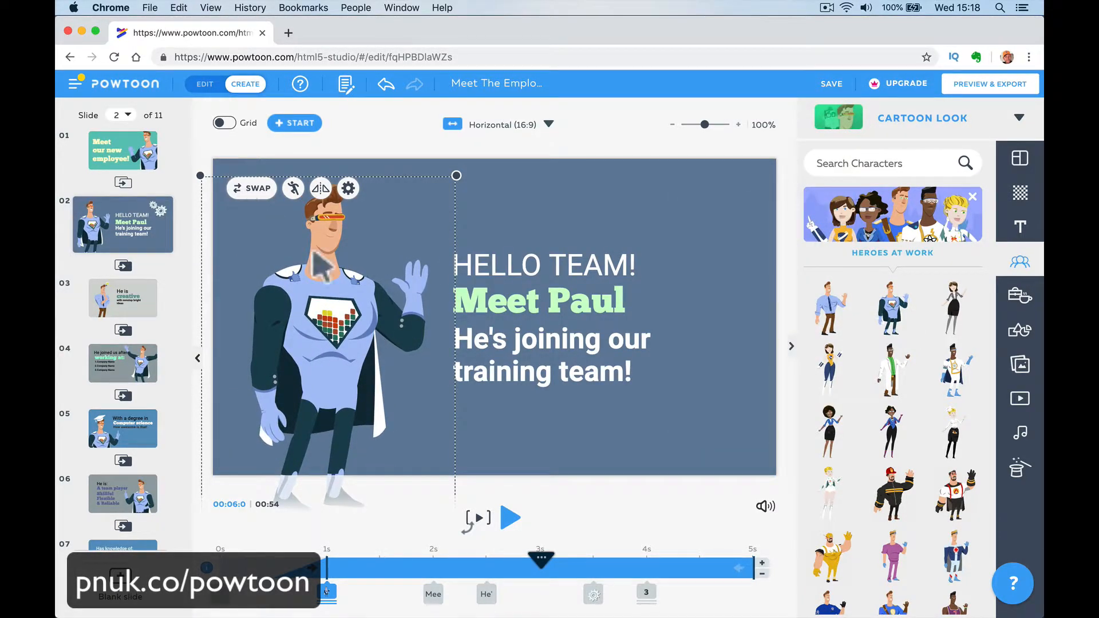
- Swap slide 2's superhero back to the man in shirt and tie, and delete the extra copy placed over the text
left_click(255, 187)
left_click(831, 312)
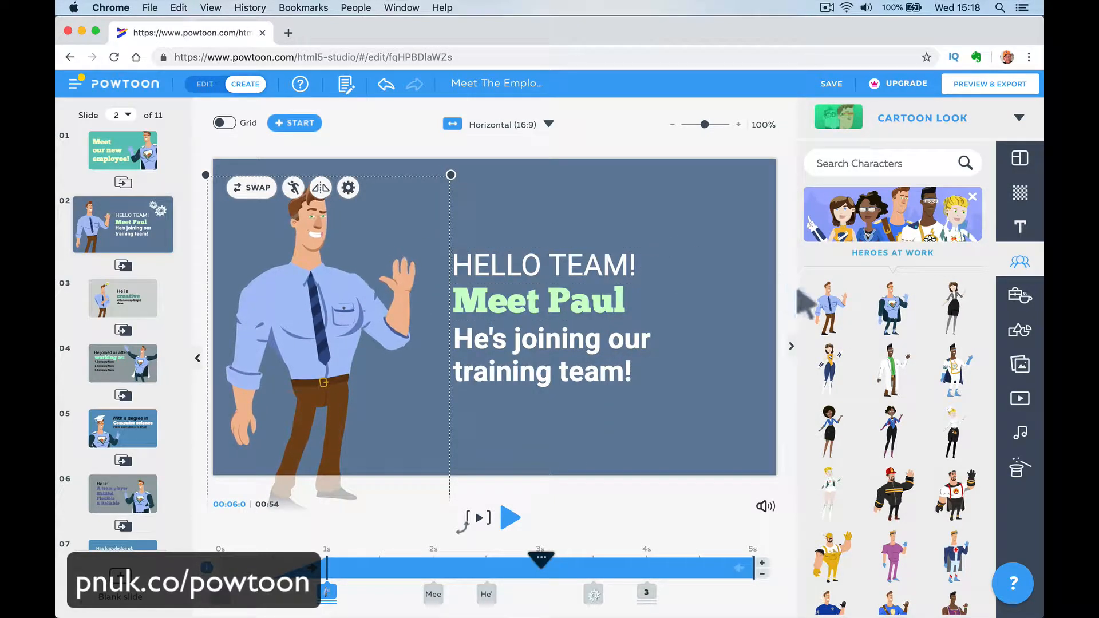
left_click(828, 312)
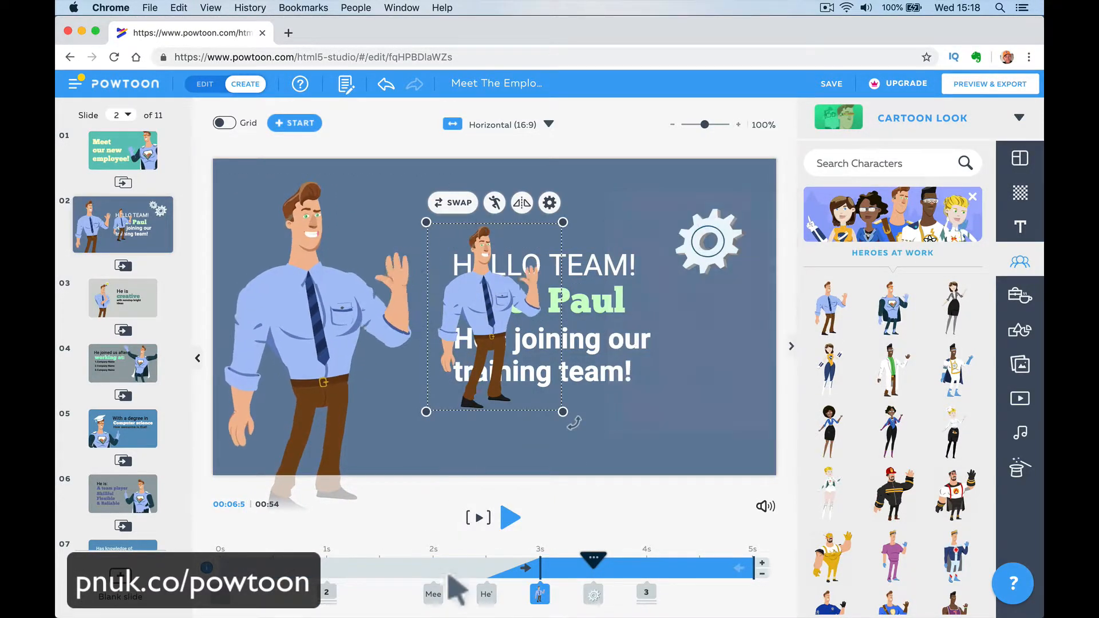
left_click(466, 466)
left_click(490, 339)
key("Delete")
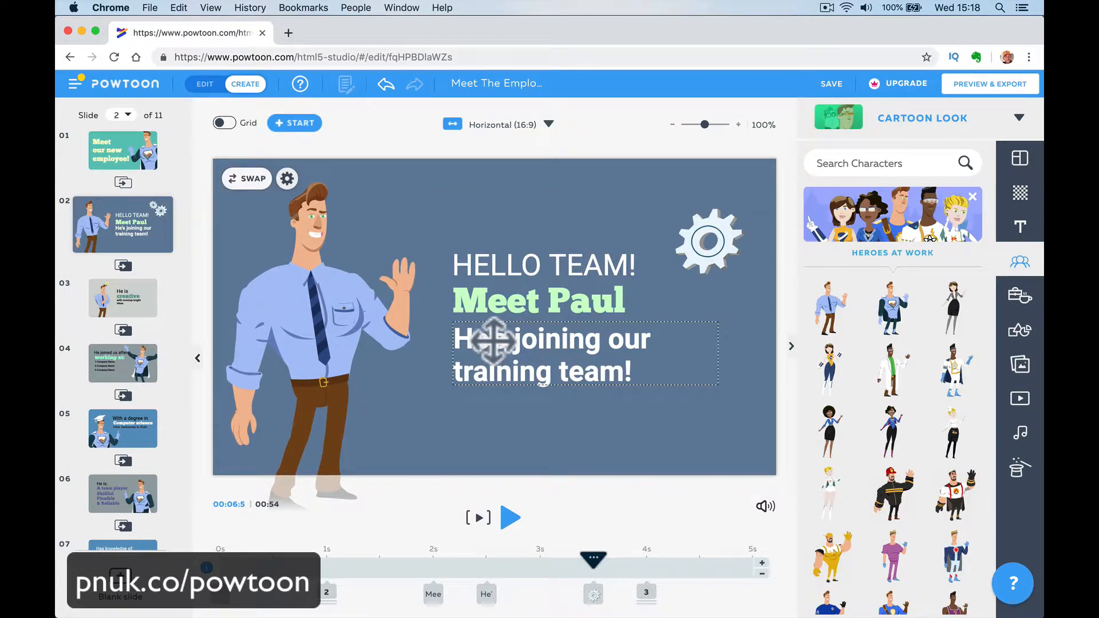
- Swap slide 2's office character to his Sad pose, and delete the extra Angry character placed over the text
left_click(321, 318)
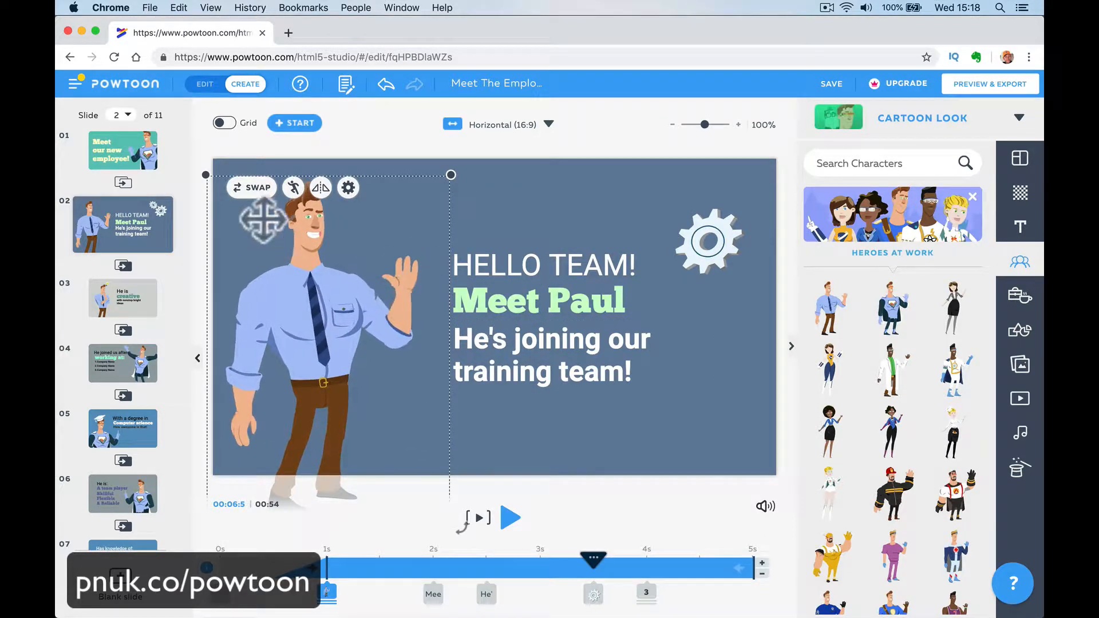
left_click(252, 188)
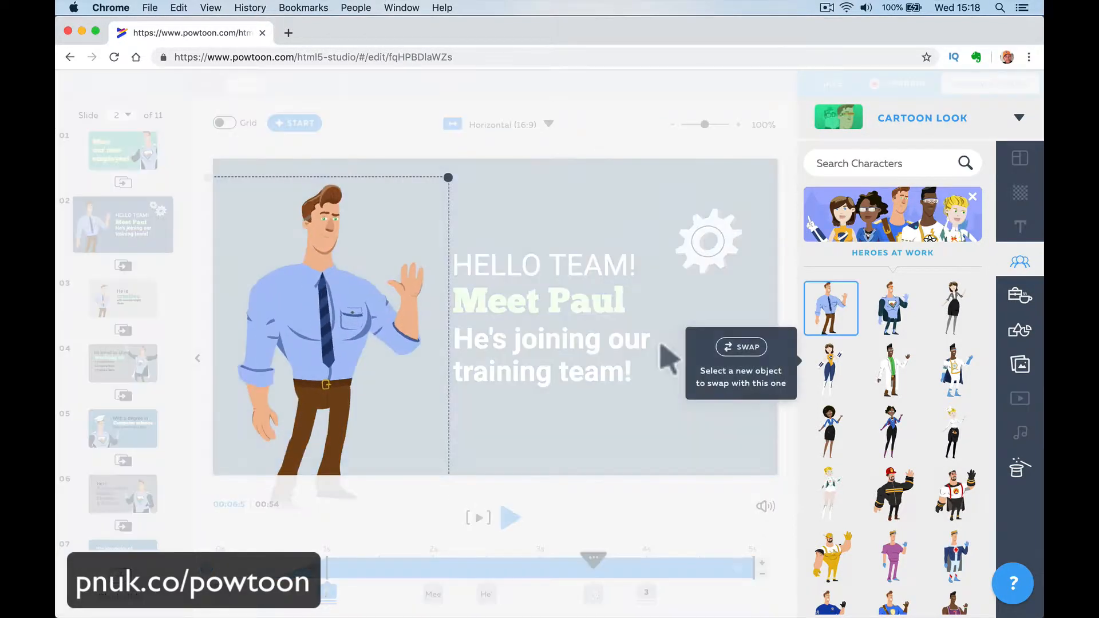
left_click(842, 320)
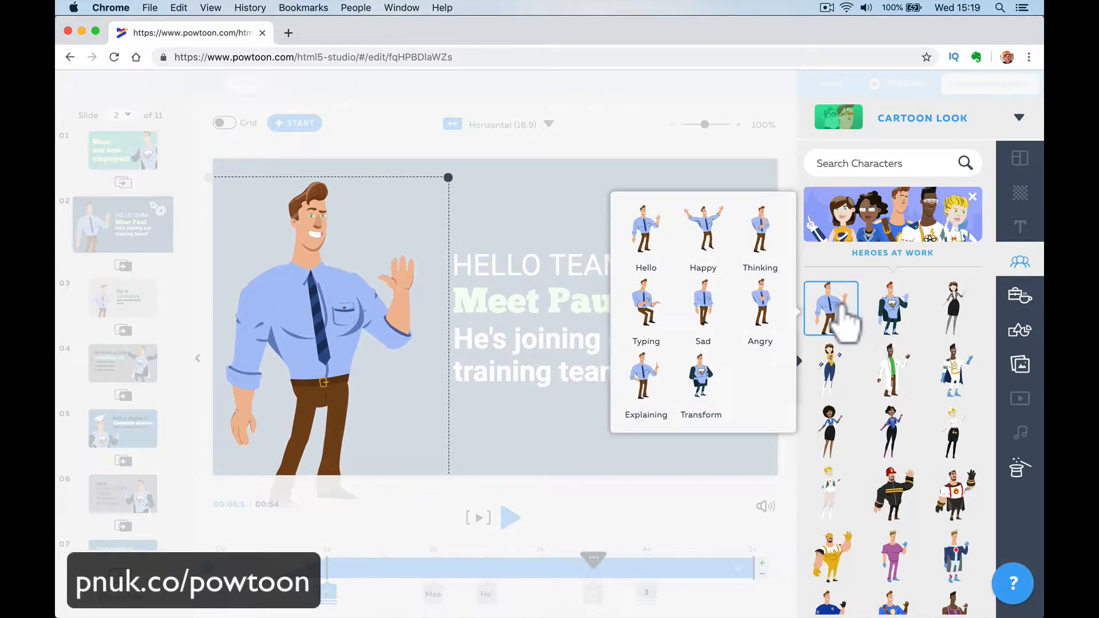
left_click(724, 325)
left_click(761, 321)
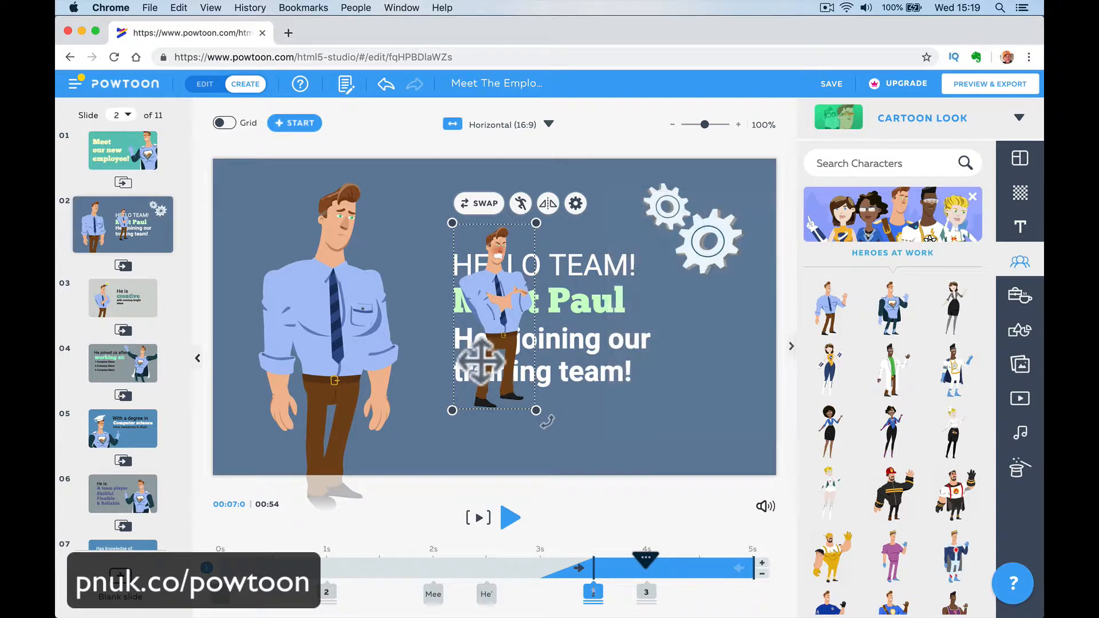
key("Delete")
- Change the pose of slide 2's office character to Transform
left_click(324, 365)
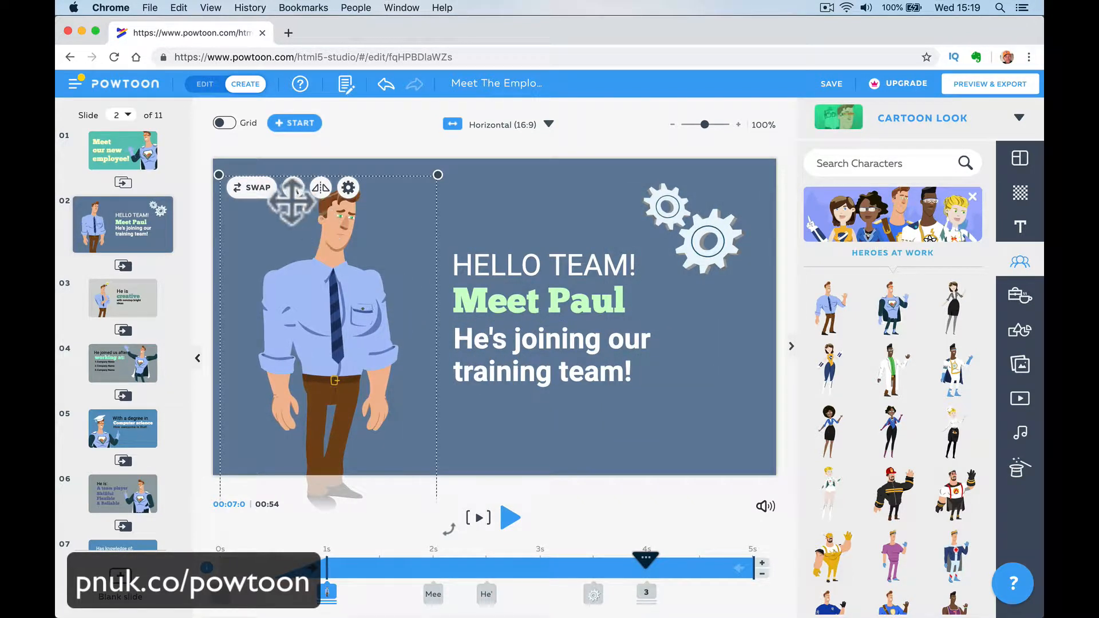
left_click(349, 188)
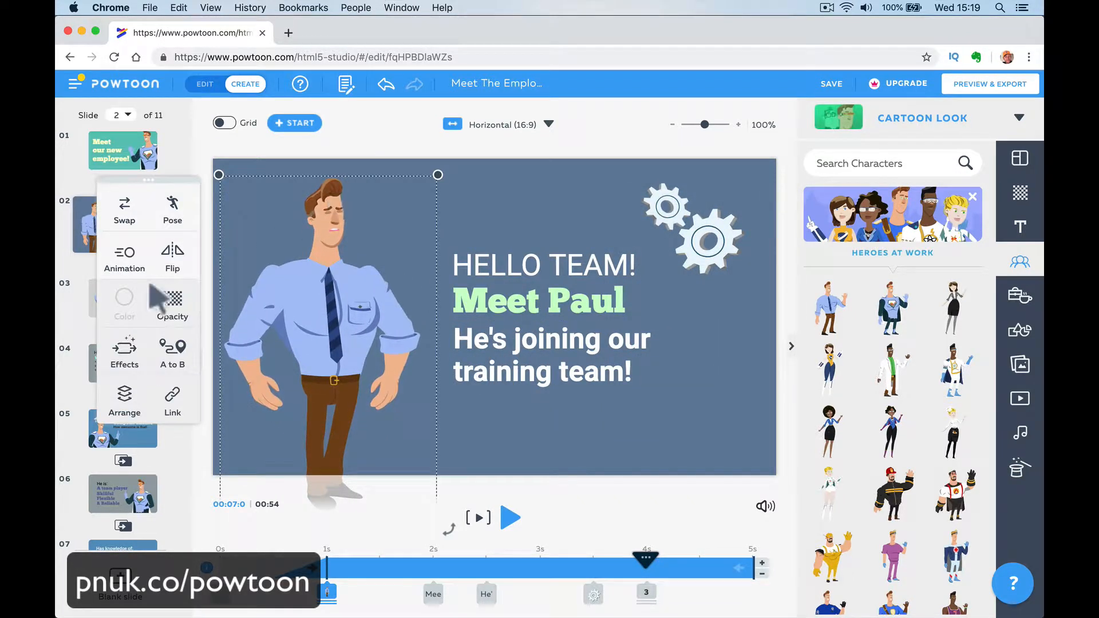
left_click(177, 220)
left_click(197, 396)
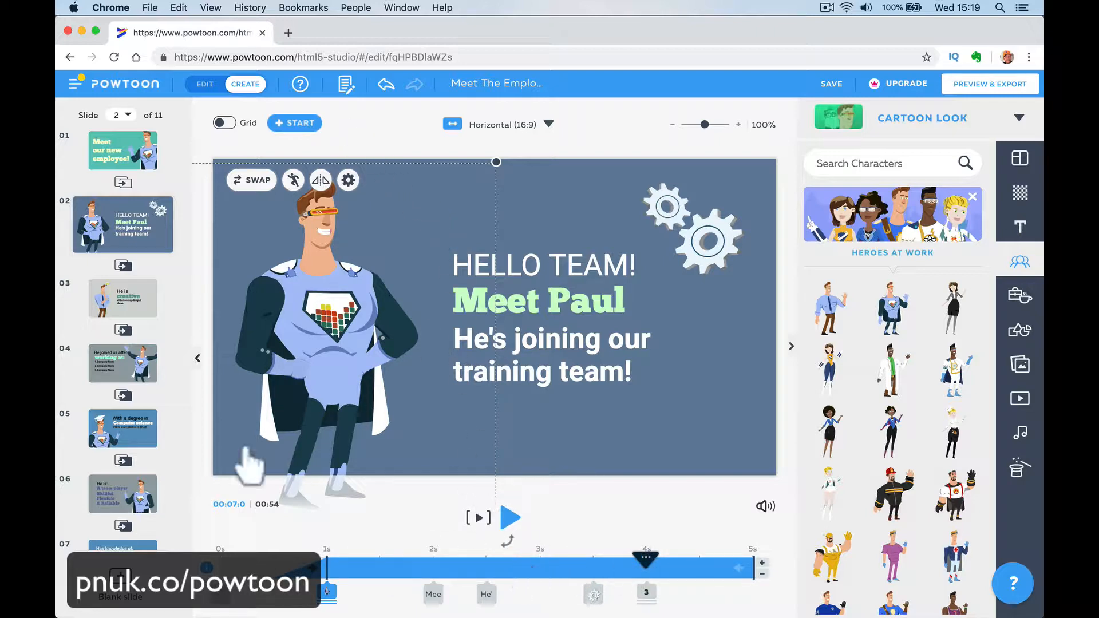
- Reload the editor page and return to slide 2 of the project
left_click(113, 56)
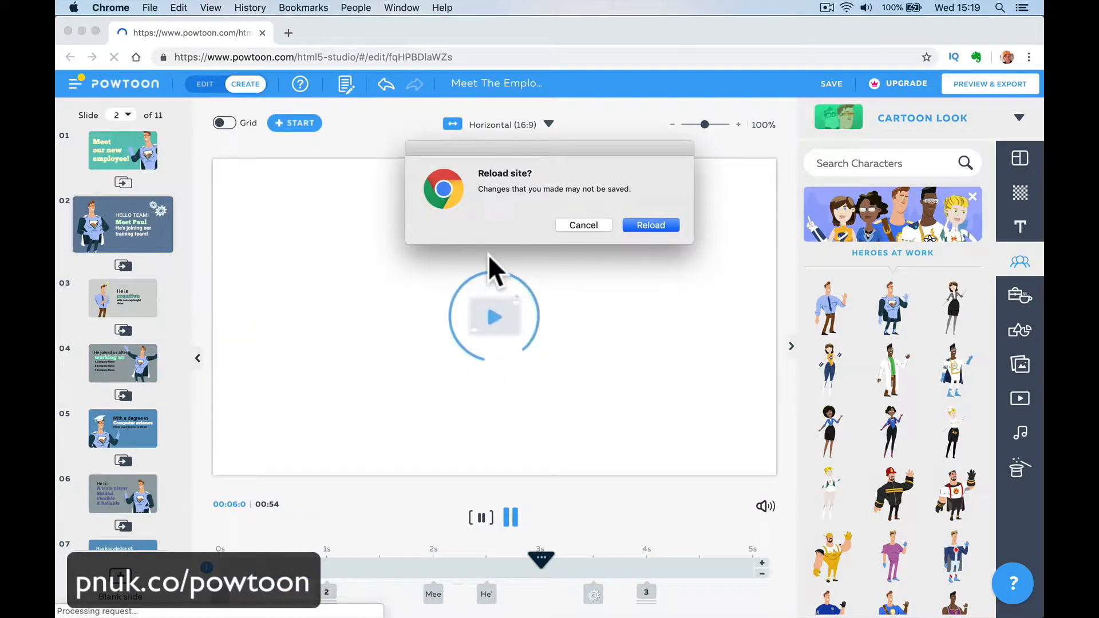
left_click(647, 227)
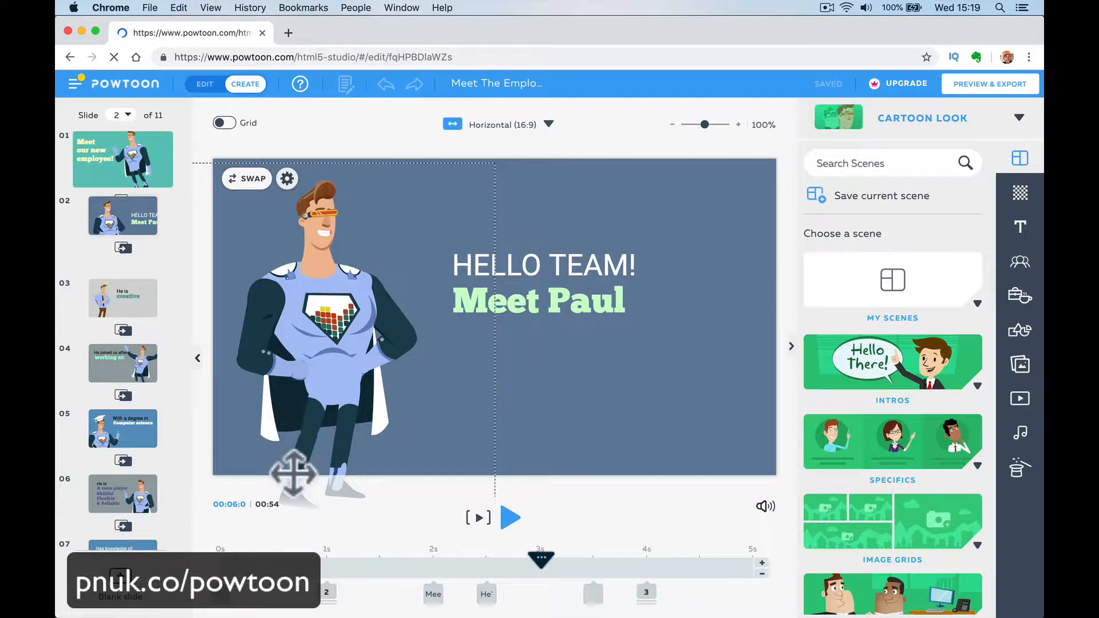
left_click(368, 363)
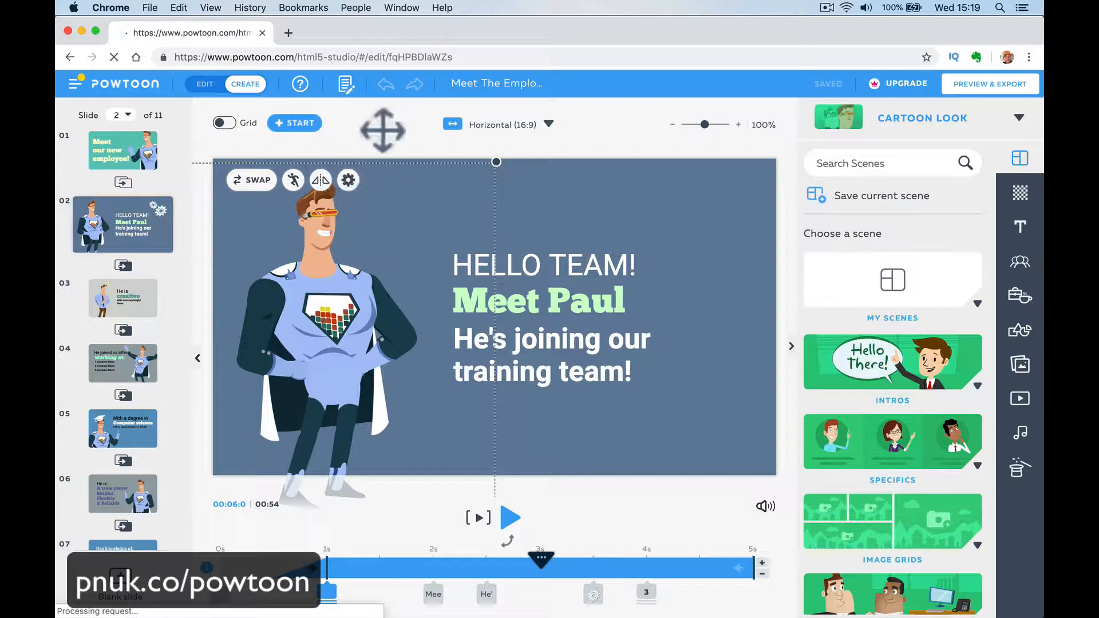
left_click(401, 426)
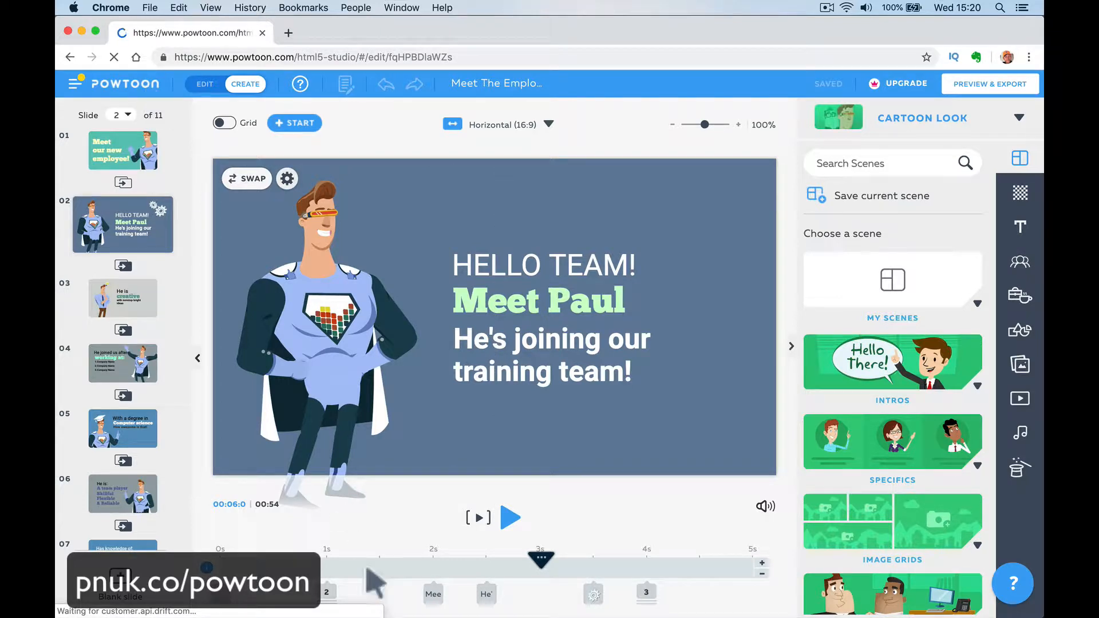
- Move slide 2's playhead to 4 s and set the superhero character's pose to Hello
left_click_drag(530, 572, 646, 563)
mouse_move(252, 201)
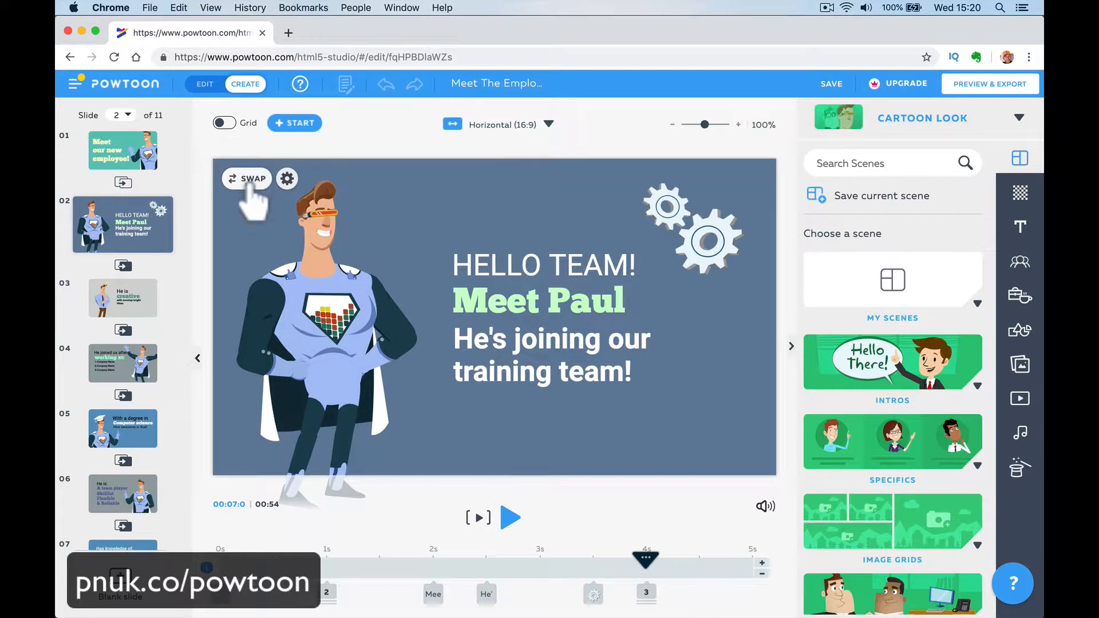
left_click(288, 179)
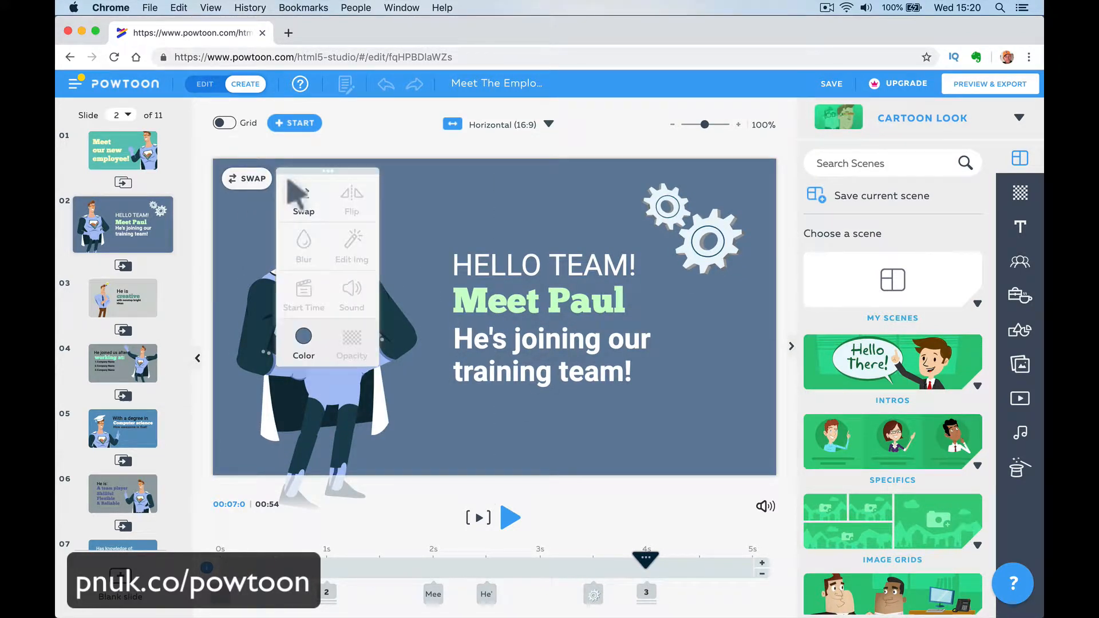
left_click(245, 223)
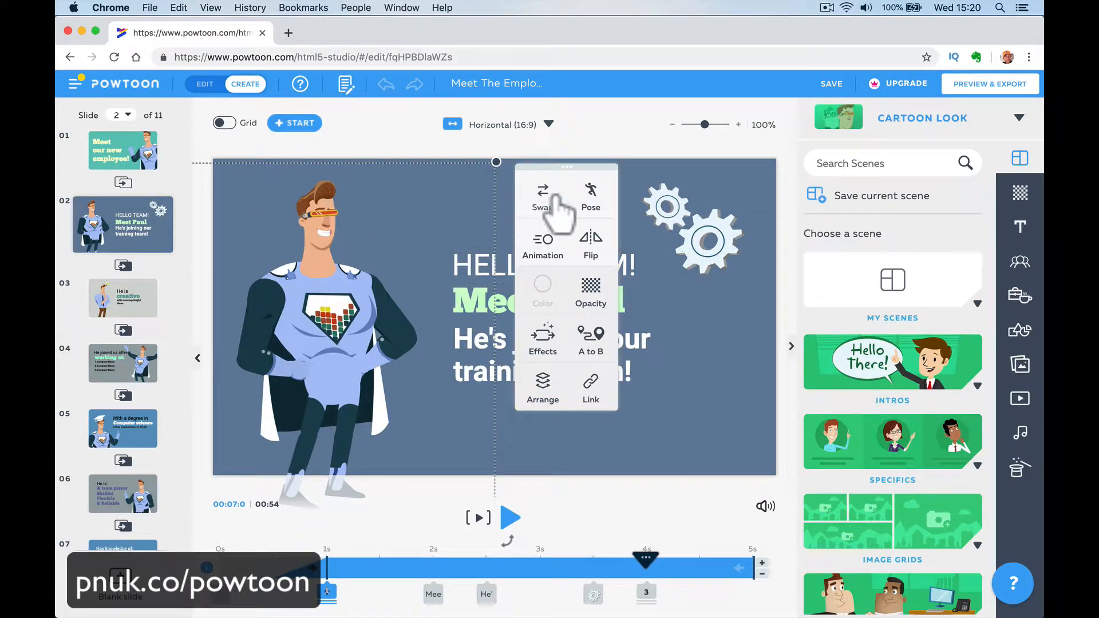
left_click(591, 195)
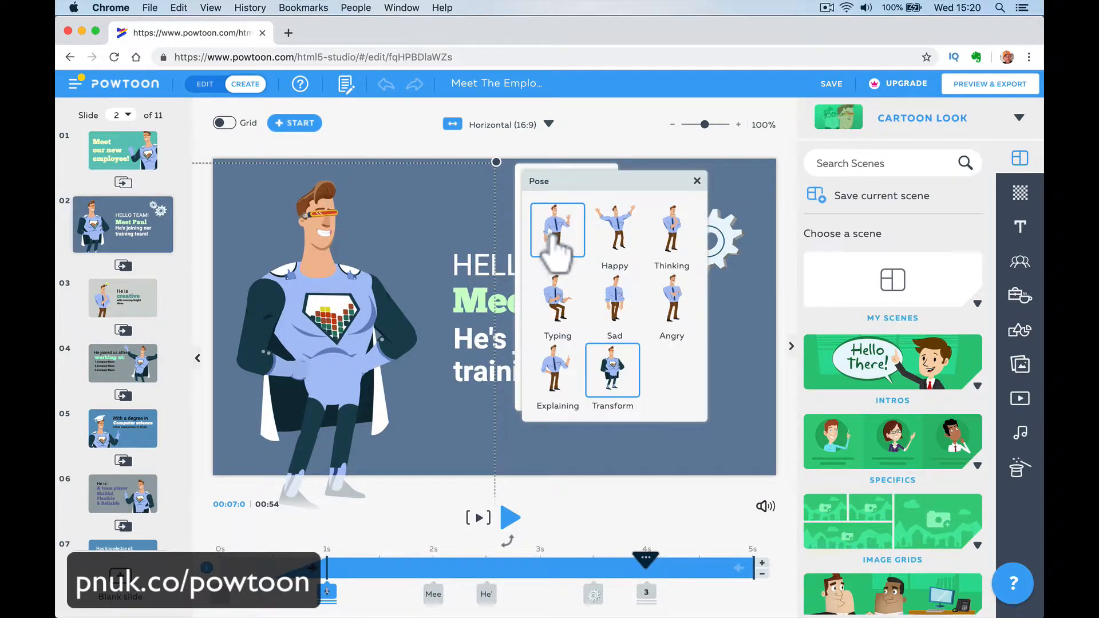
left_click(555, 243)
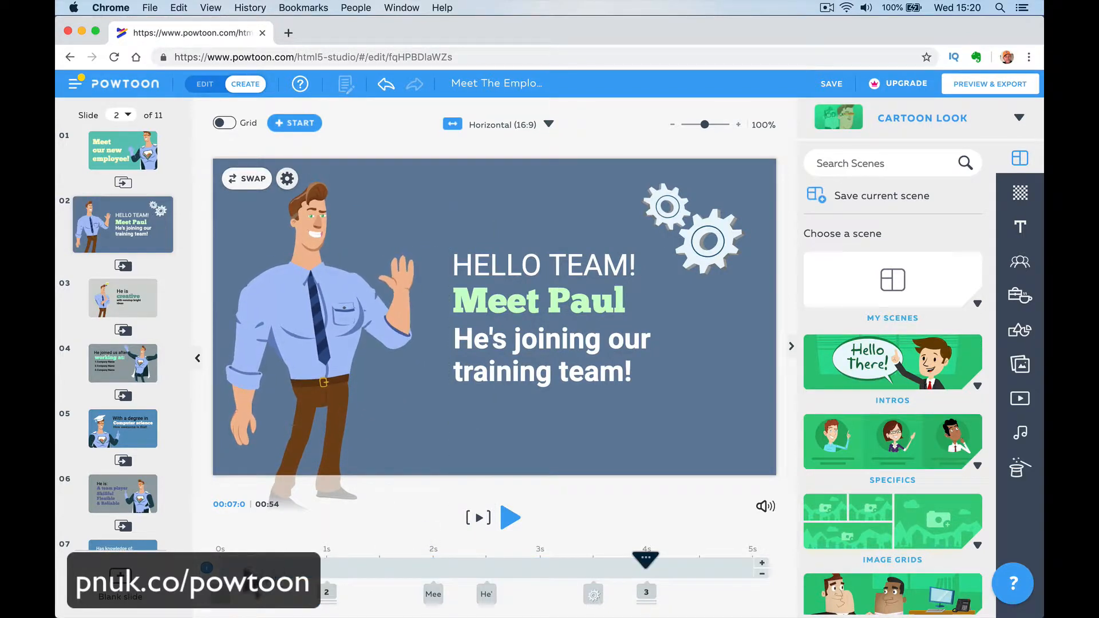
- Play the video from the start of slide 2 and pause it on slide 4 after the third Company Name line enters
left_click(246, 570)
left_click(510, 518)
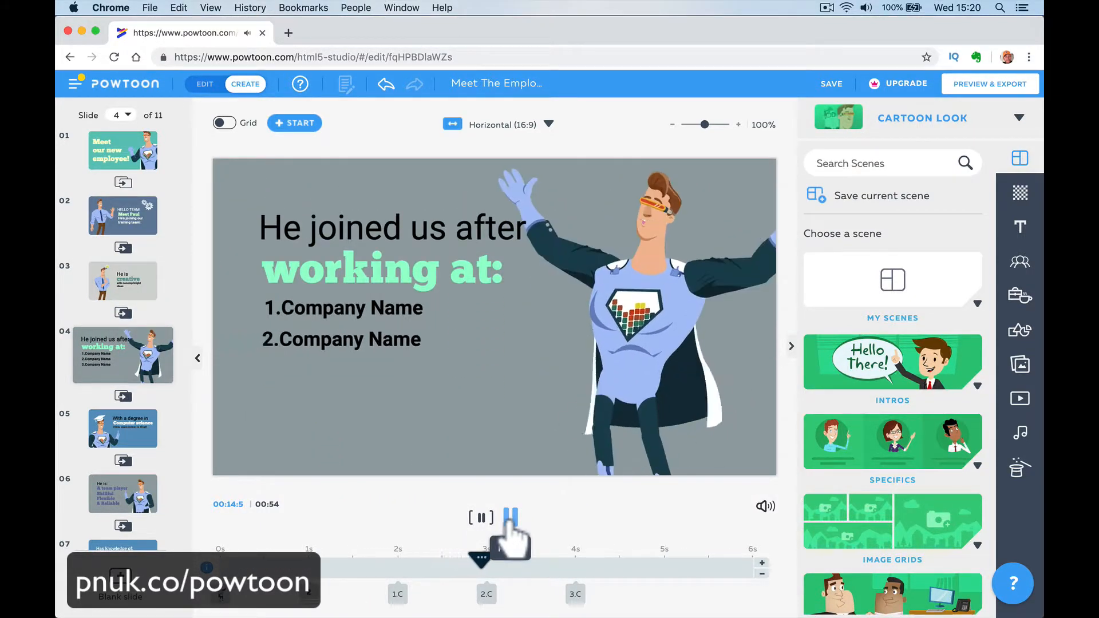
left_click(510, 518)
left_click(510, 518)
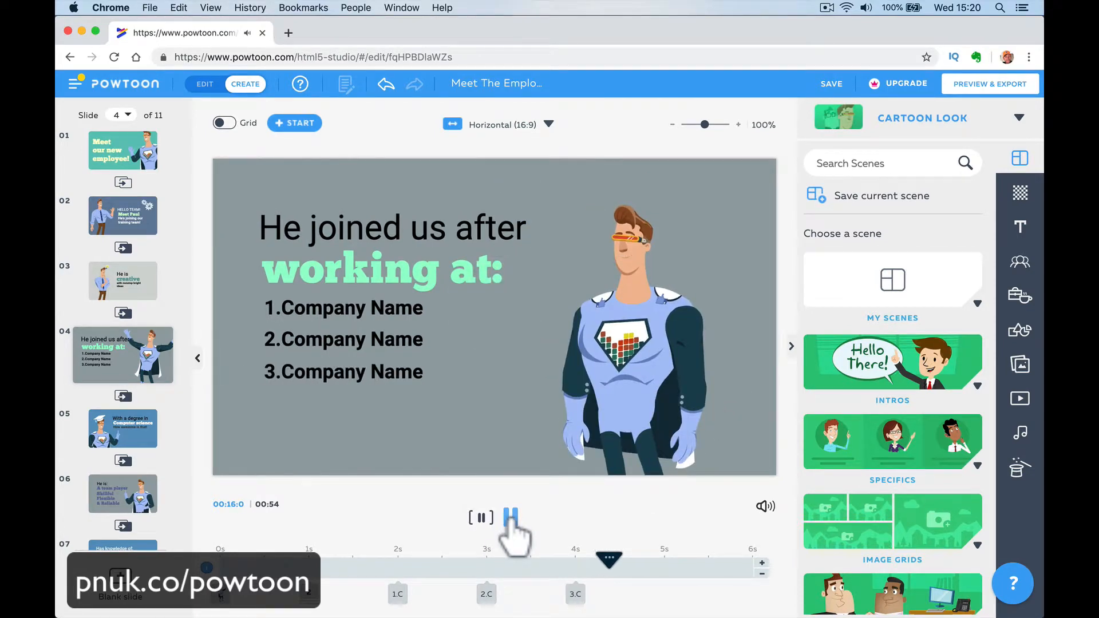
left_click(510, 519)
- Replace the first Company Name line on slide 4 with "1. Advance Alarms"
left_click(372, 308)
double_click(295, 309)
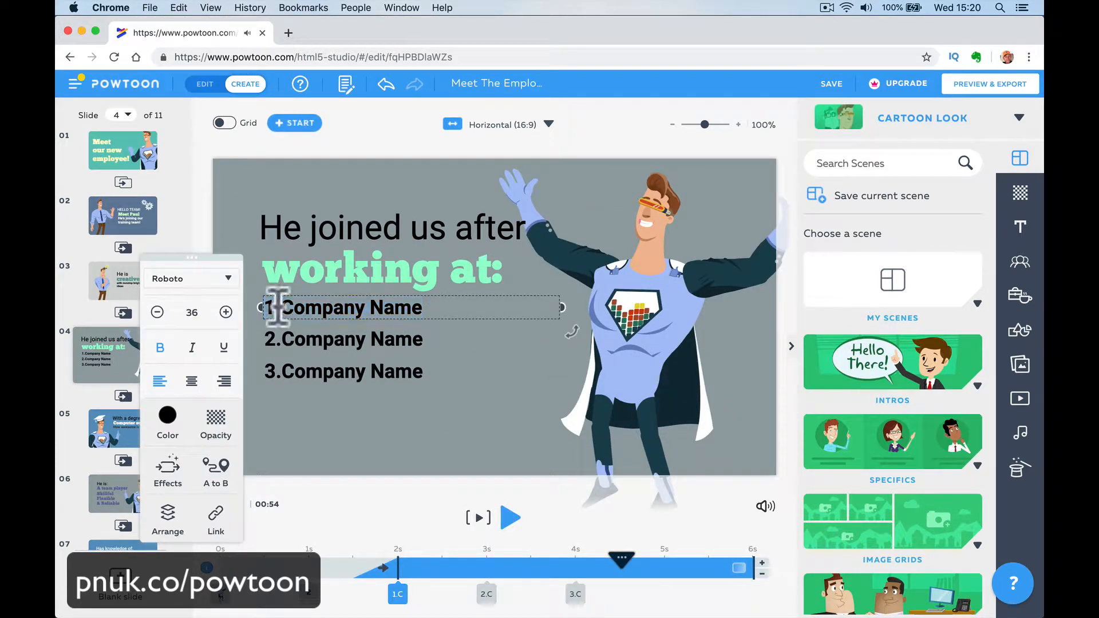
left_click_drag(281, 307, 455, 307)
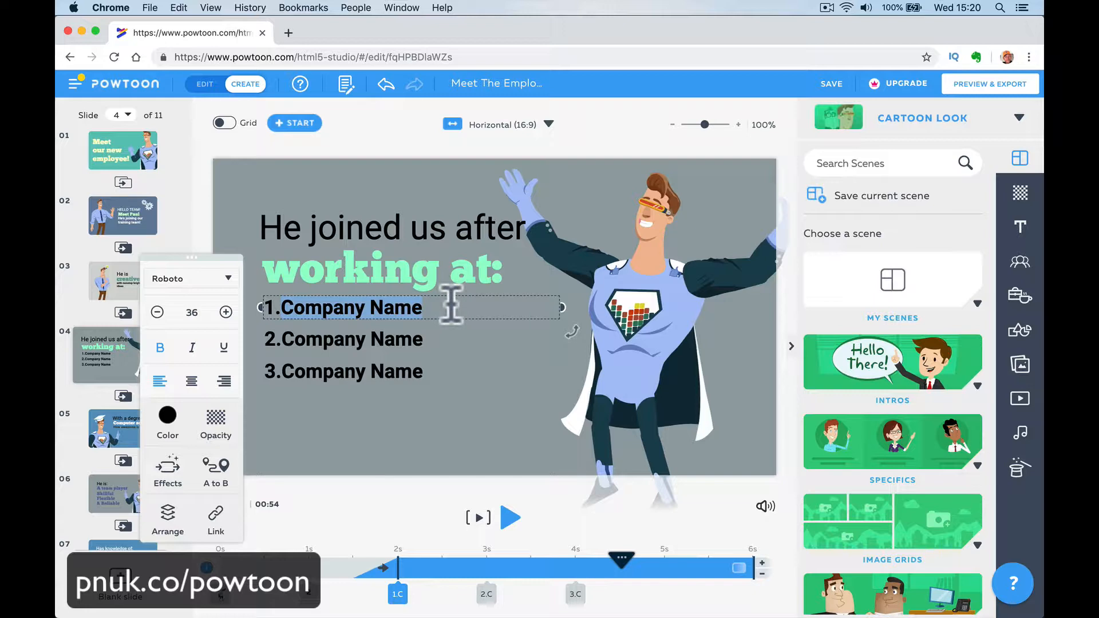
type("Advance")
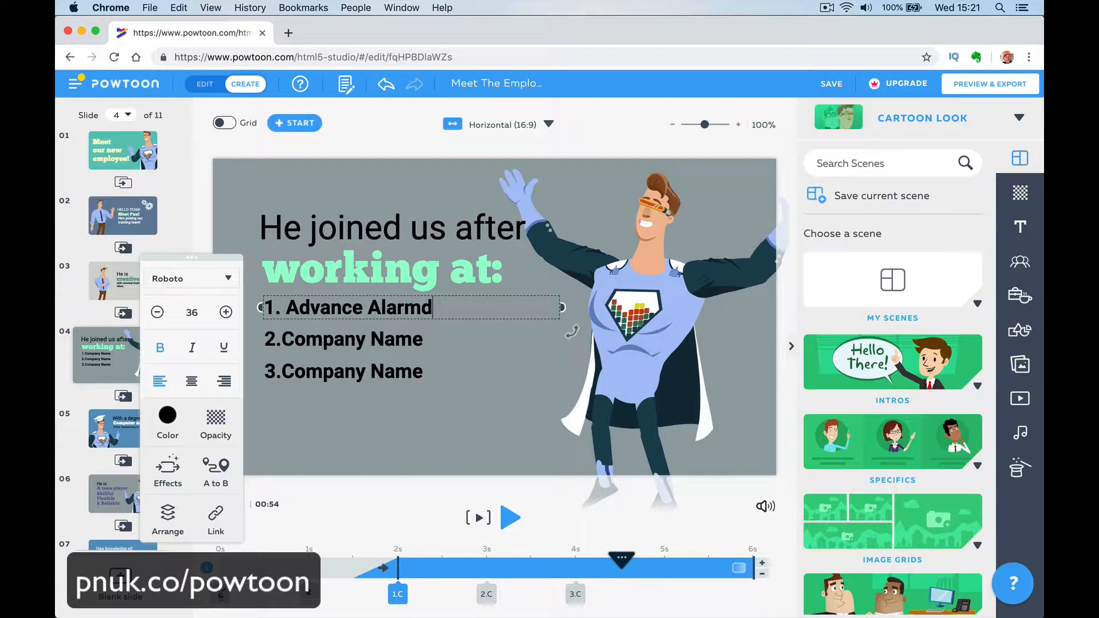
- Change slide 4's second and third company lines to "2. Bermuda Security Group" and "3. Happy-Me Ltd"
left_click(435, 340)
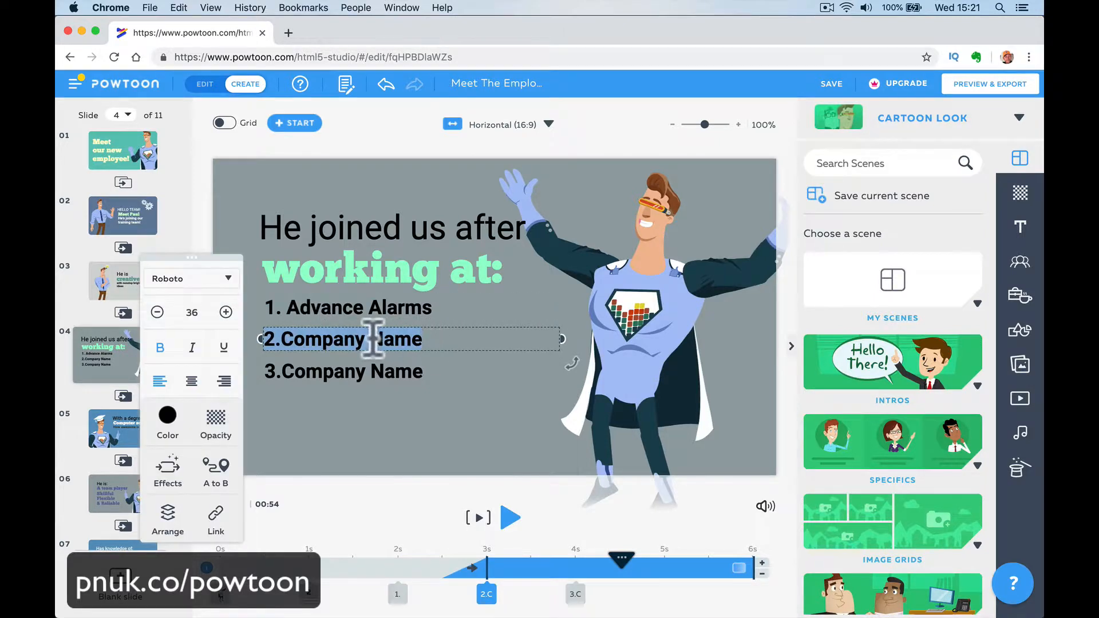
left_click_drag(286, 341, 468, 347)
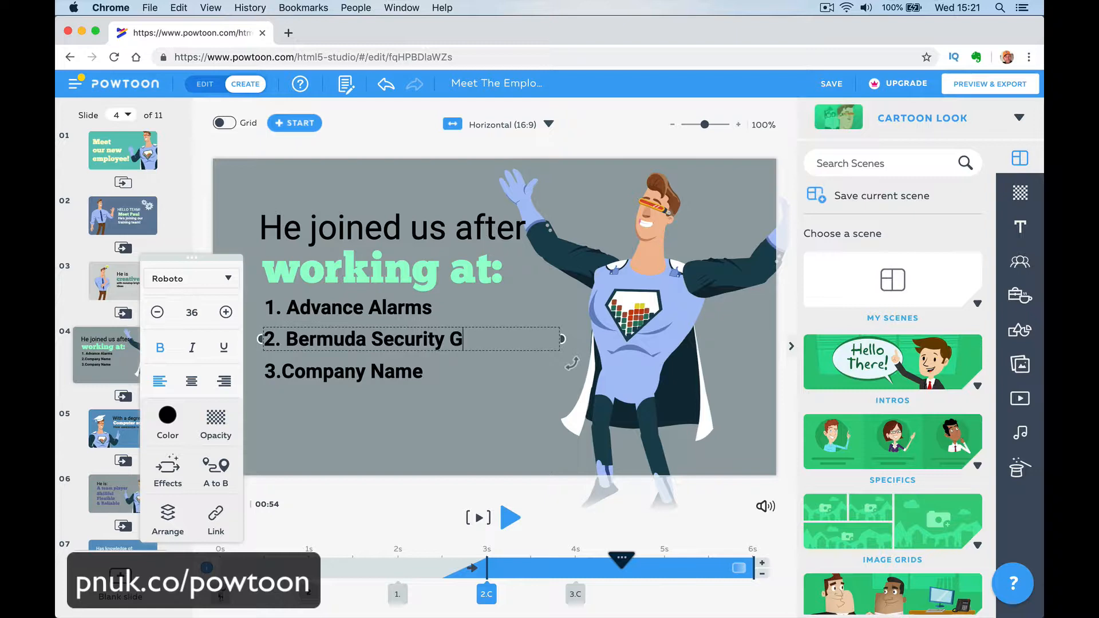
left_click(367, 375)
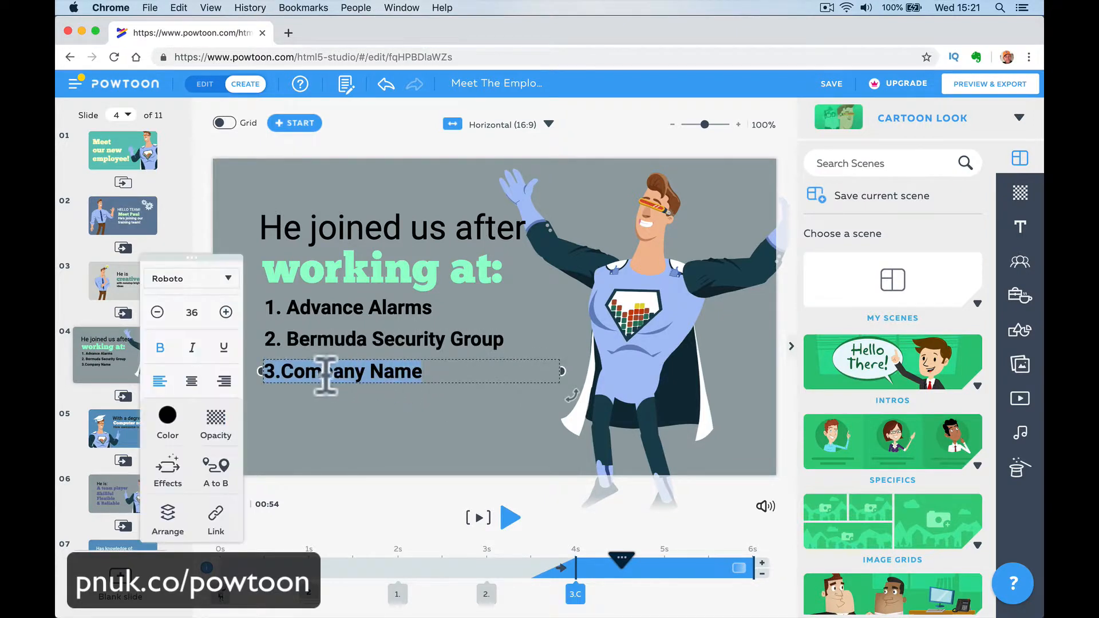
left_click_drag(282, 375, 450, 375)
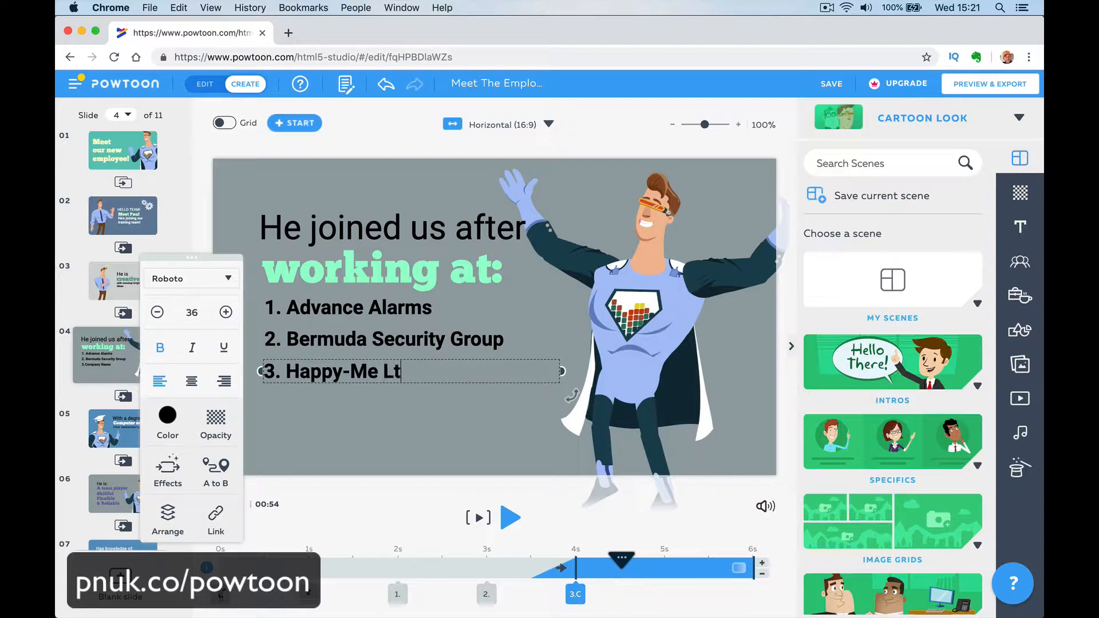
- Scrub slide 4's playhead around the 1 s mark to review how the heading enters
left_click(395, 567)
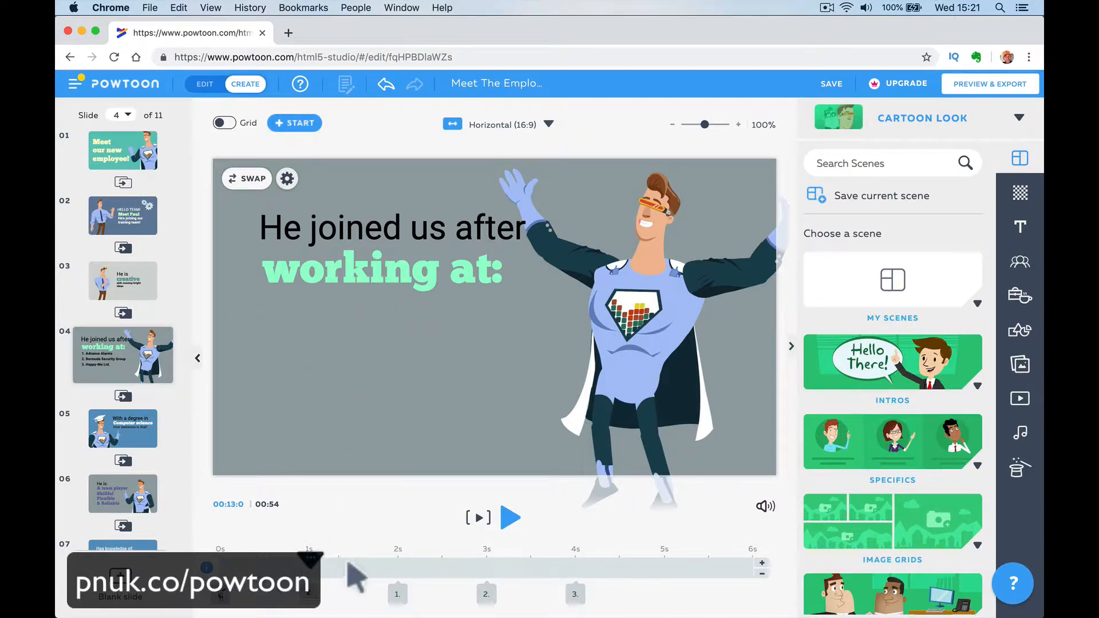
left_click(311, 560)
mouse_move(319, 560)
left_mouse_down()
mouse_move(355, 561)
mouse_move(257, 561)
mouse_move(589, 564)
mouse_move(248, 564)
mouse_move(309, 564)
left_mouse_up()
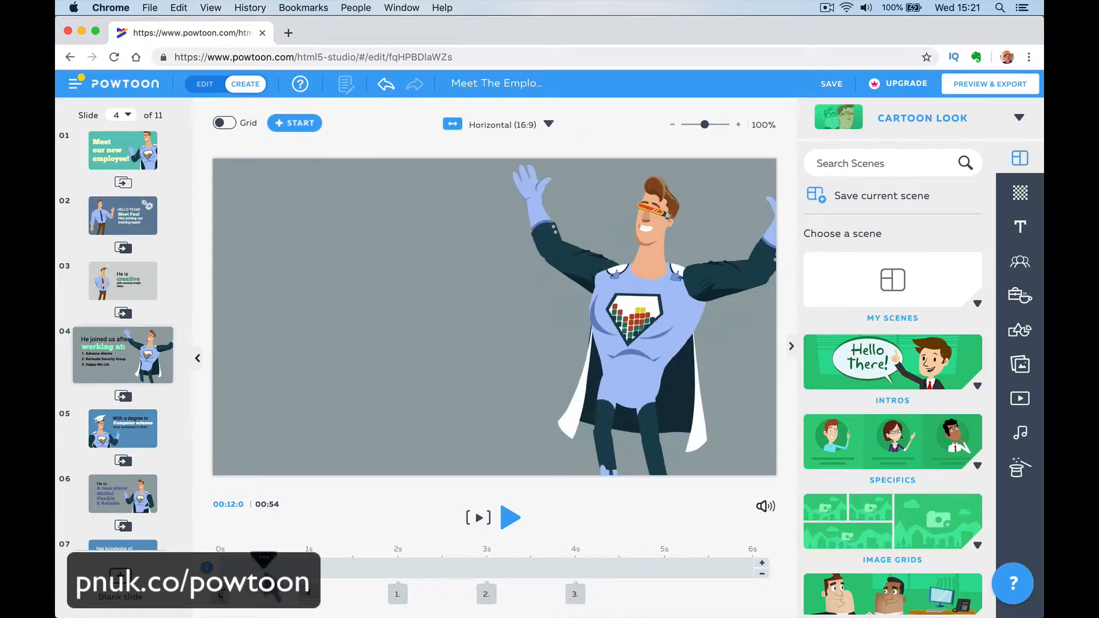
left_click(398, 276)
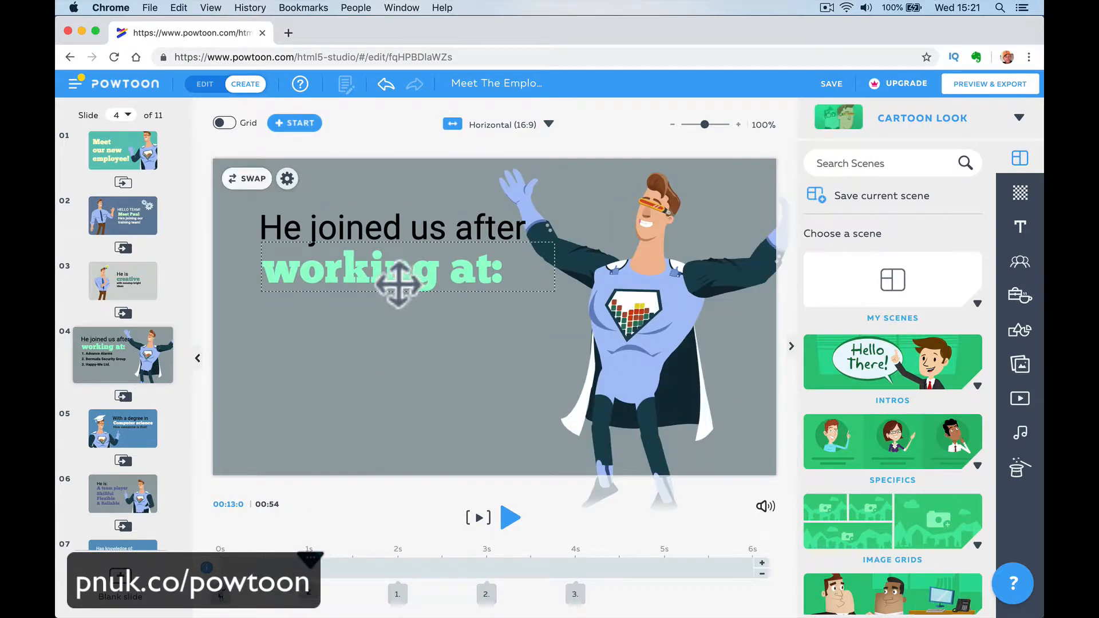
- Set the enter effect of slide 4's "He joined us after" text to Pop
left_click(380, 222)
left_click(371, 188)
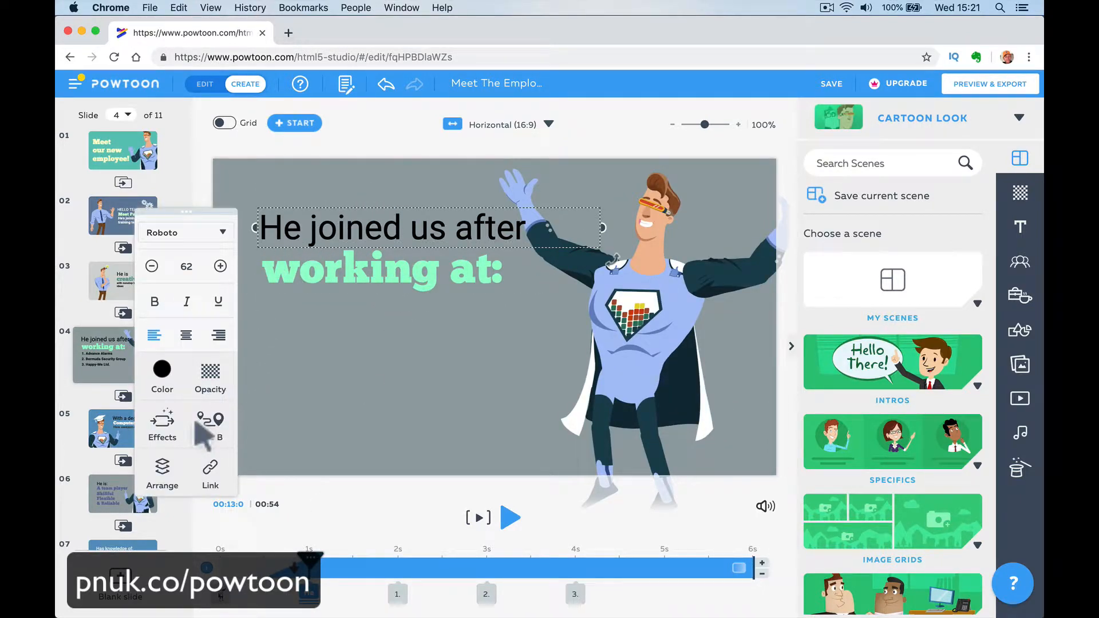
left_click(170, 428)
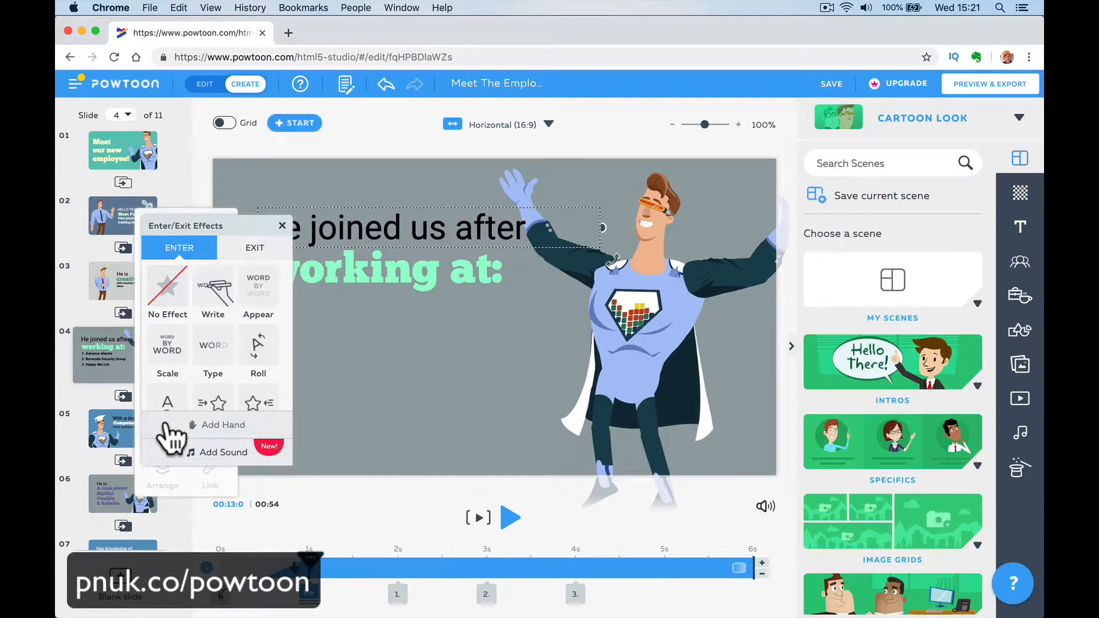
scroll(220, 344, "down", 3)
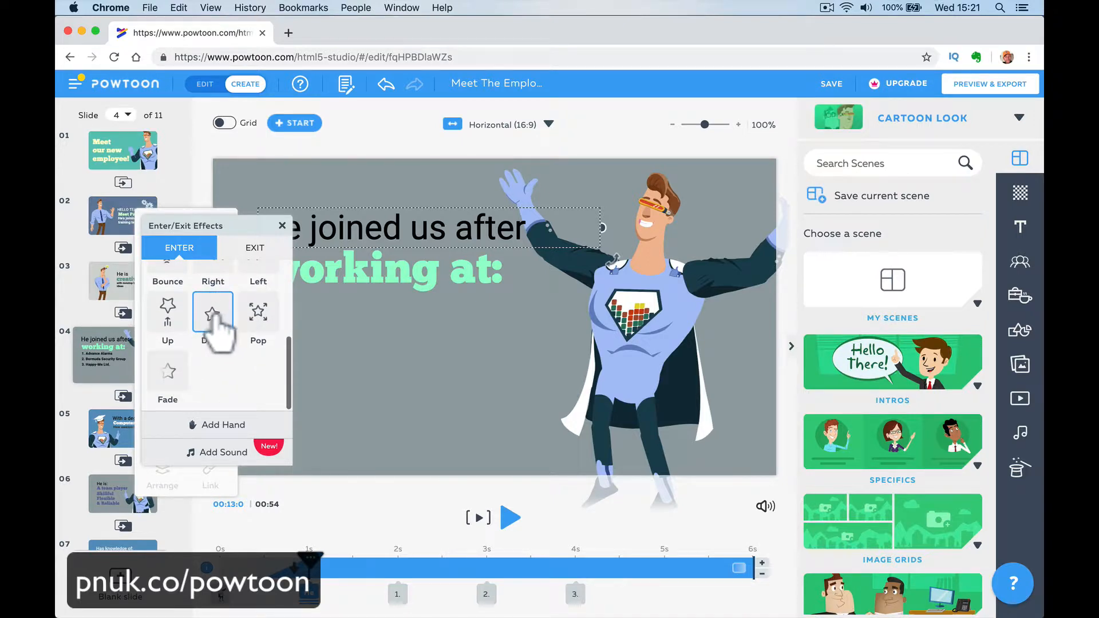
left_click(262, 323)
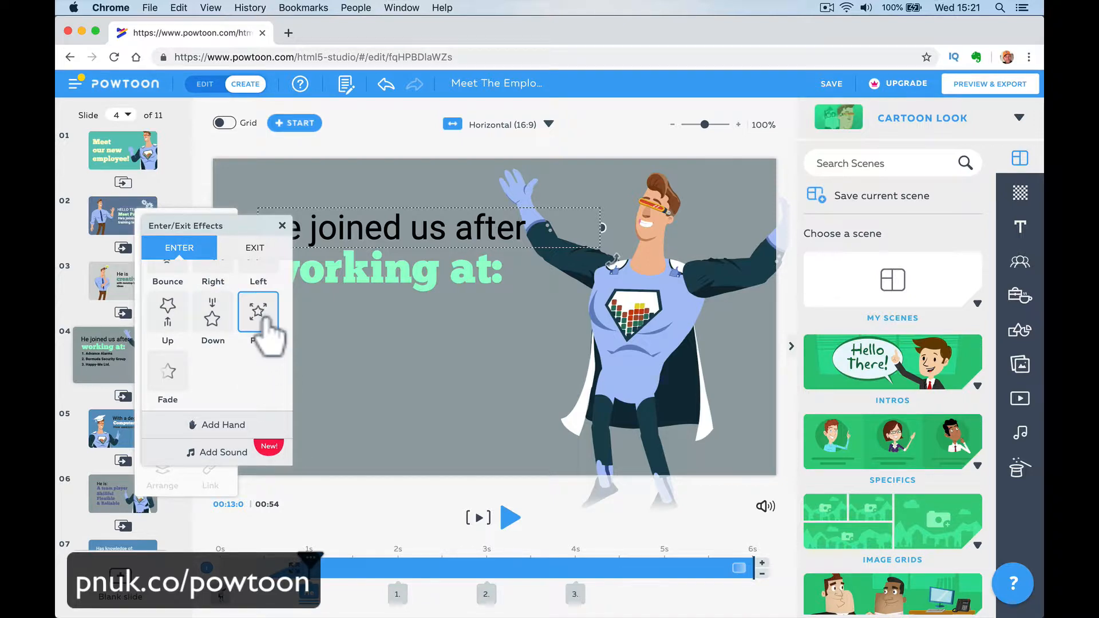
- Move the playhead to about 0.5 s and preview slide 4 to check the heading's entrance
left_click(345, 515)
left_click_drag(312, 564, 263, 564)
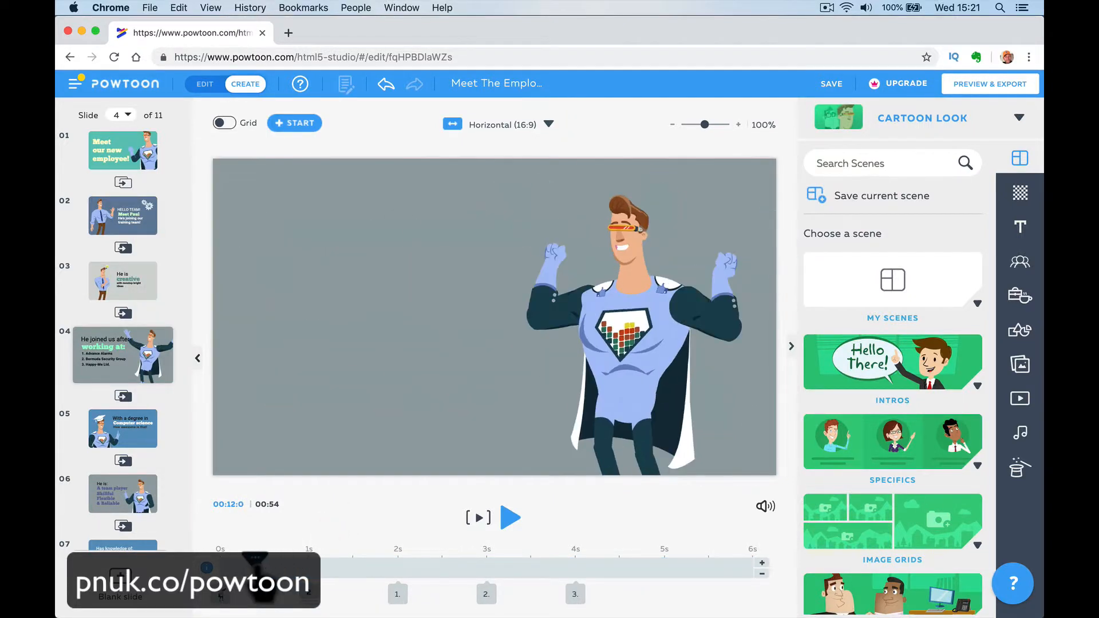
left_click(480, 518)
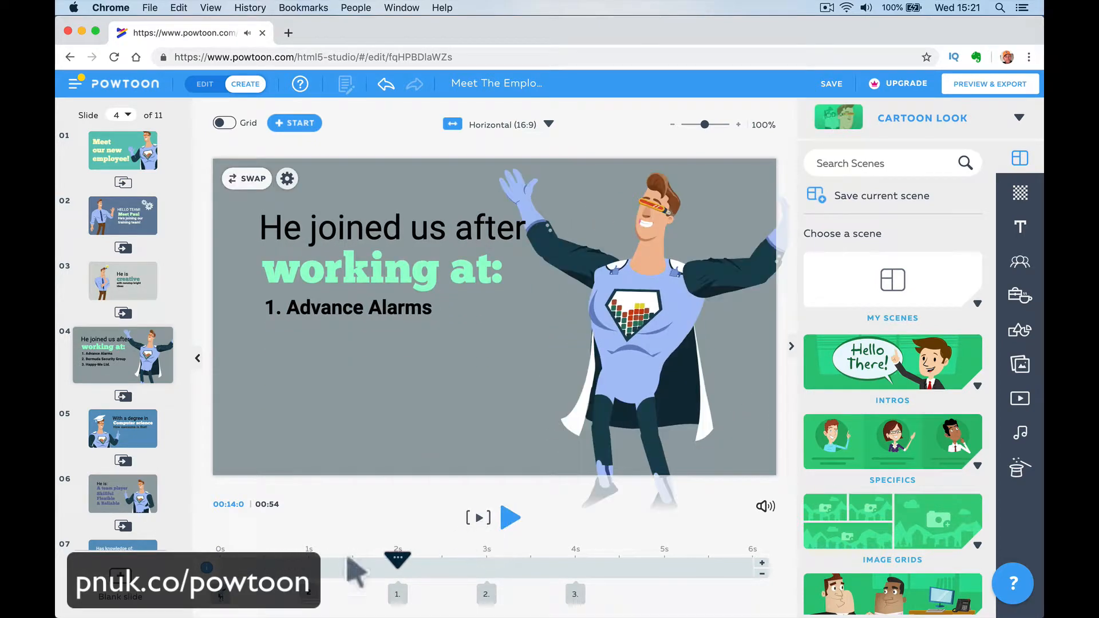
- Set the enter effect of slide 4's "He joined us after" text to Right
left_click(318, 607)
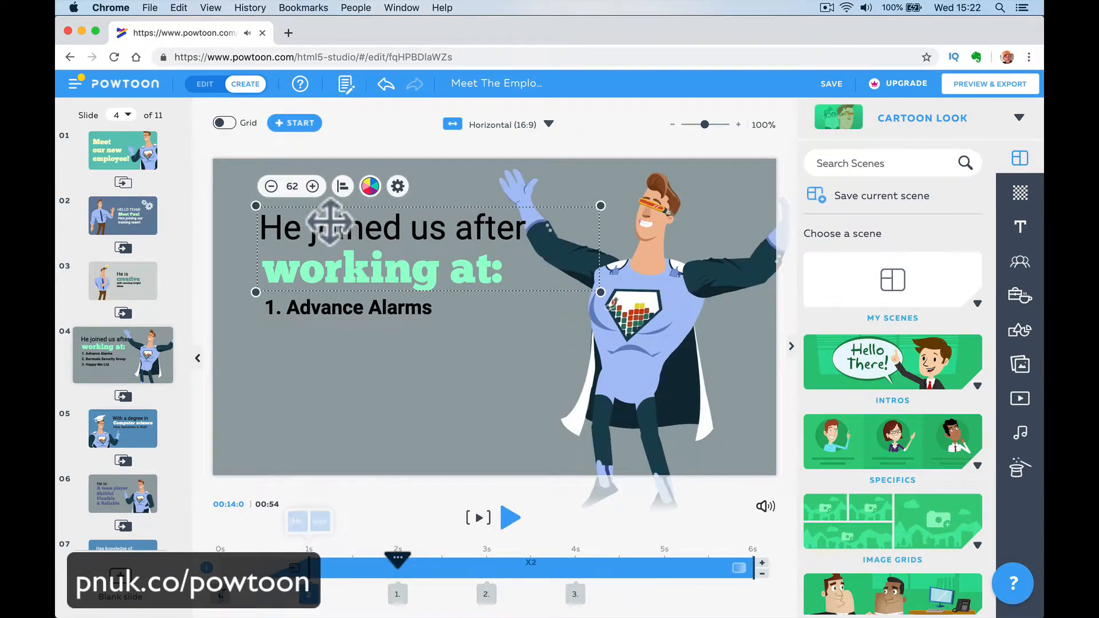
left_click(274, 399)
left_click(325, 236)
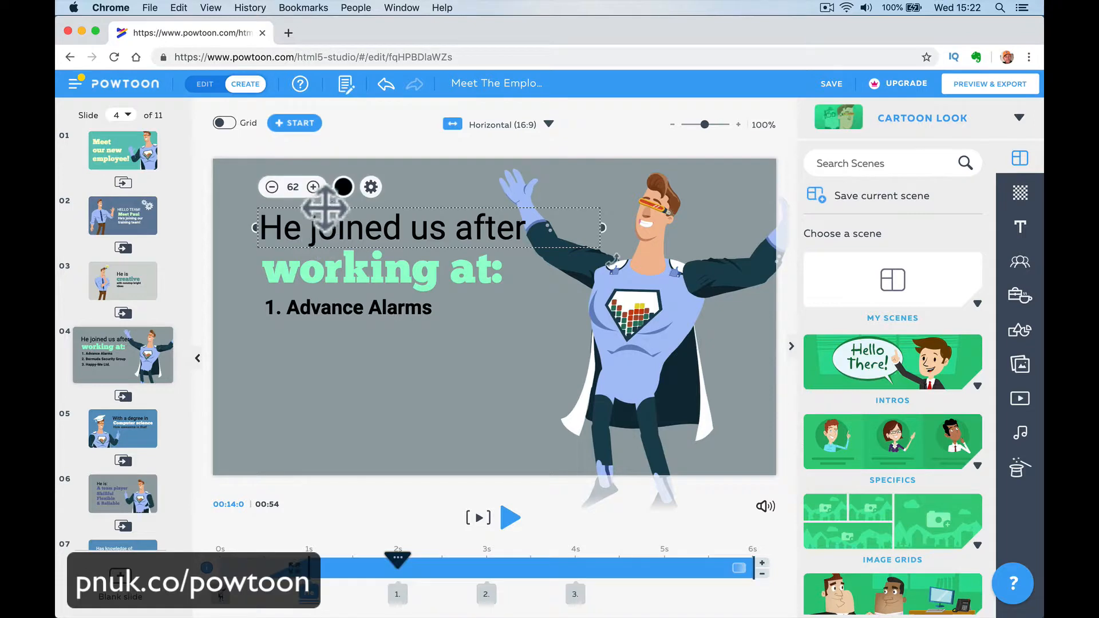
left_click(371, 184)
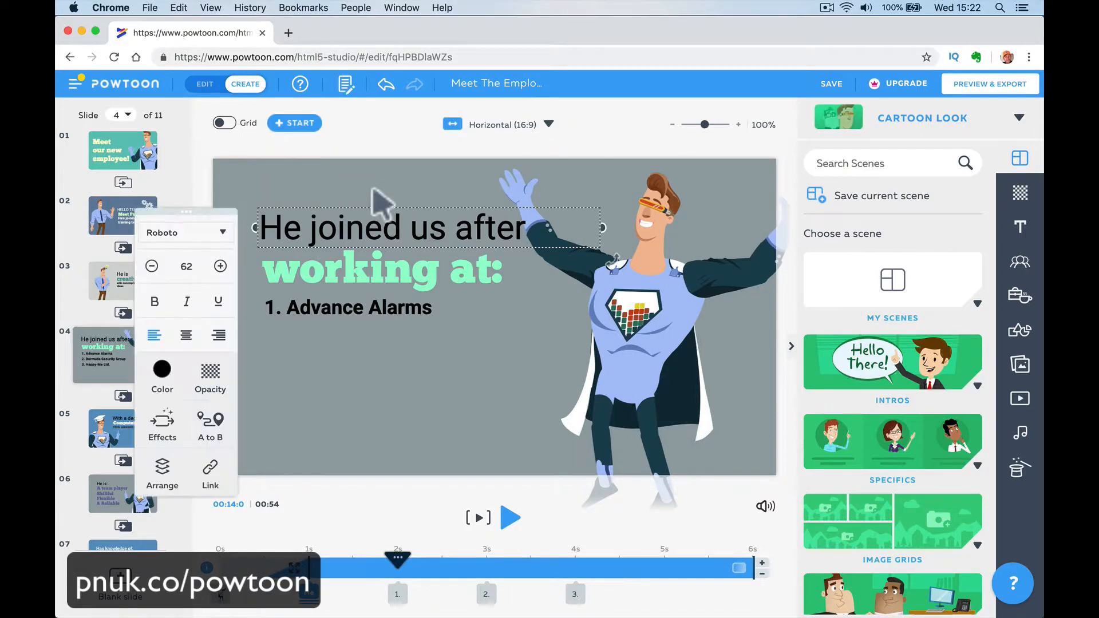
left_click(162, 426)
scroll(220, 324, "down", 3)
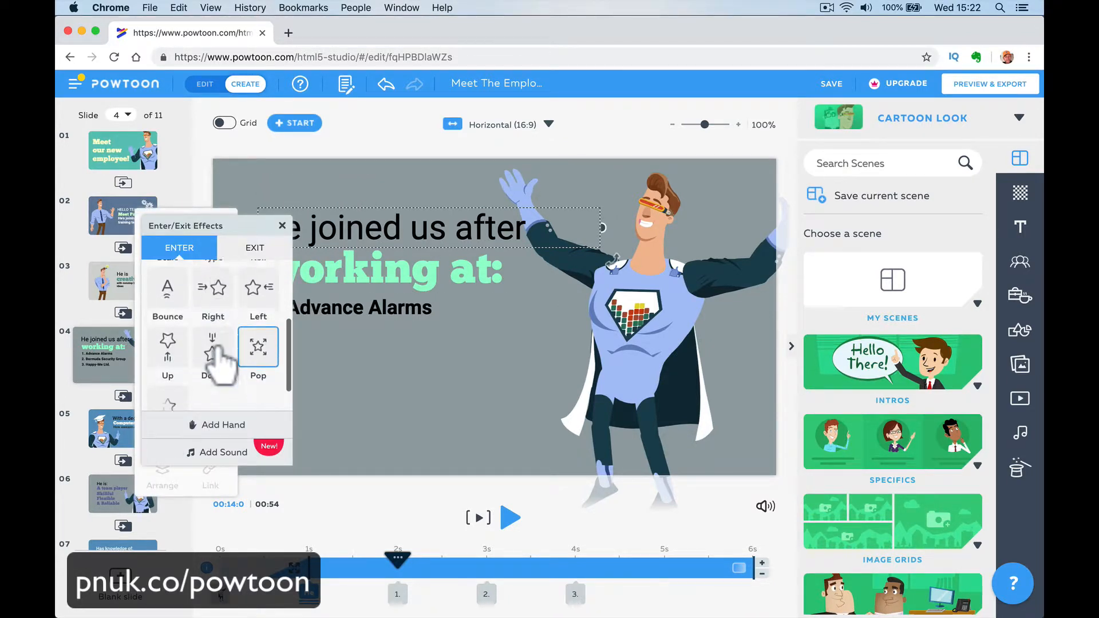
left_click(203, 315)
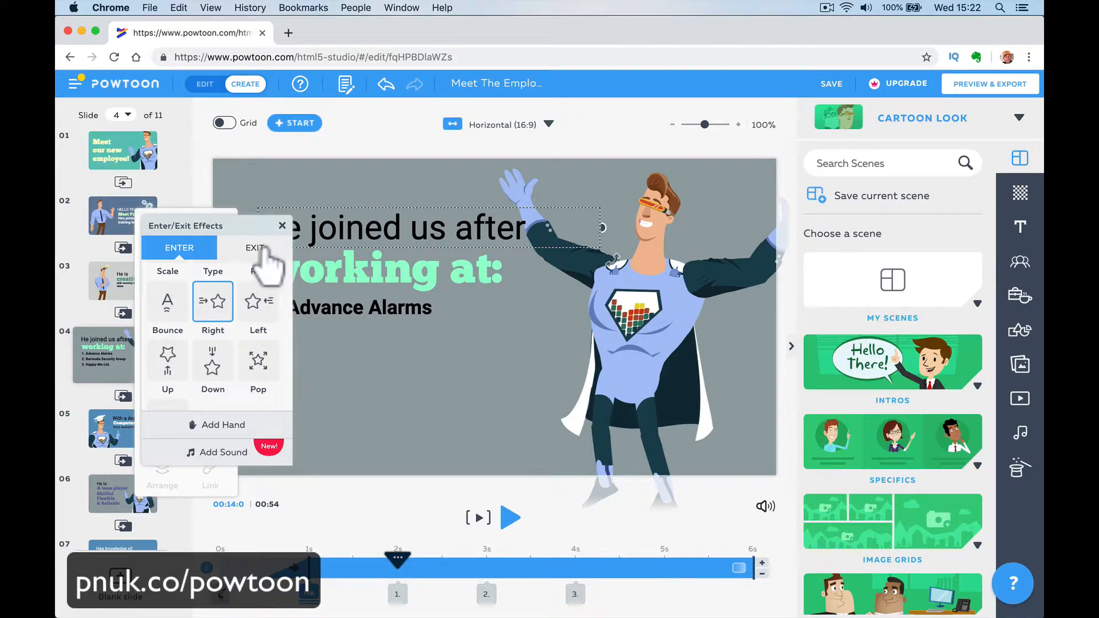
- Play slide 4 from its start and pause it after the Advance Alarms line enters
left_click(312, 547)
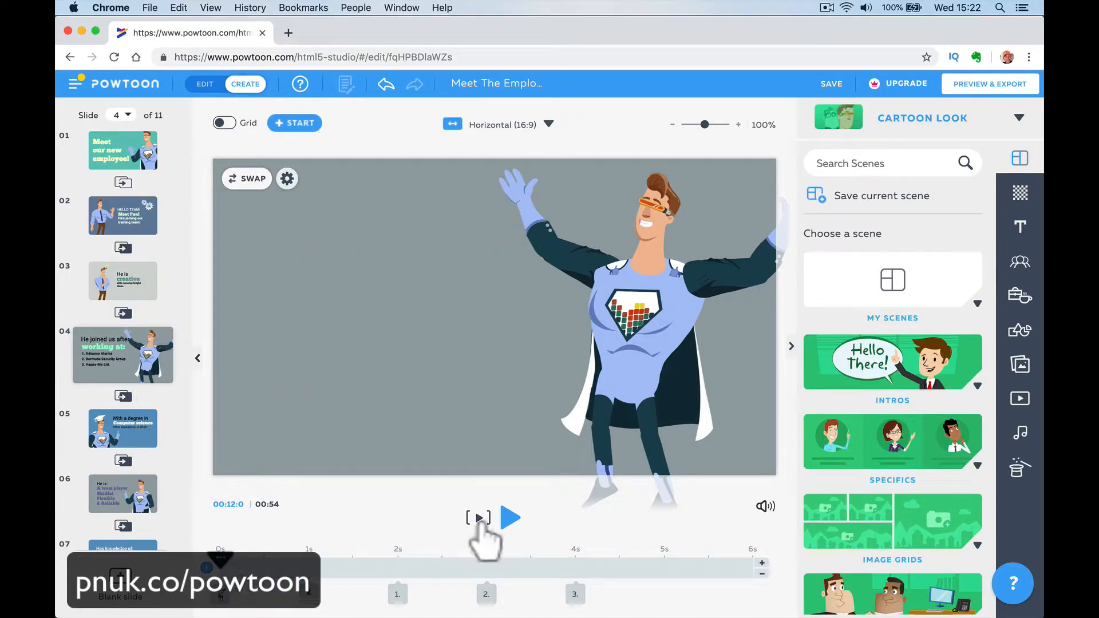
left_click(479, 518)
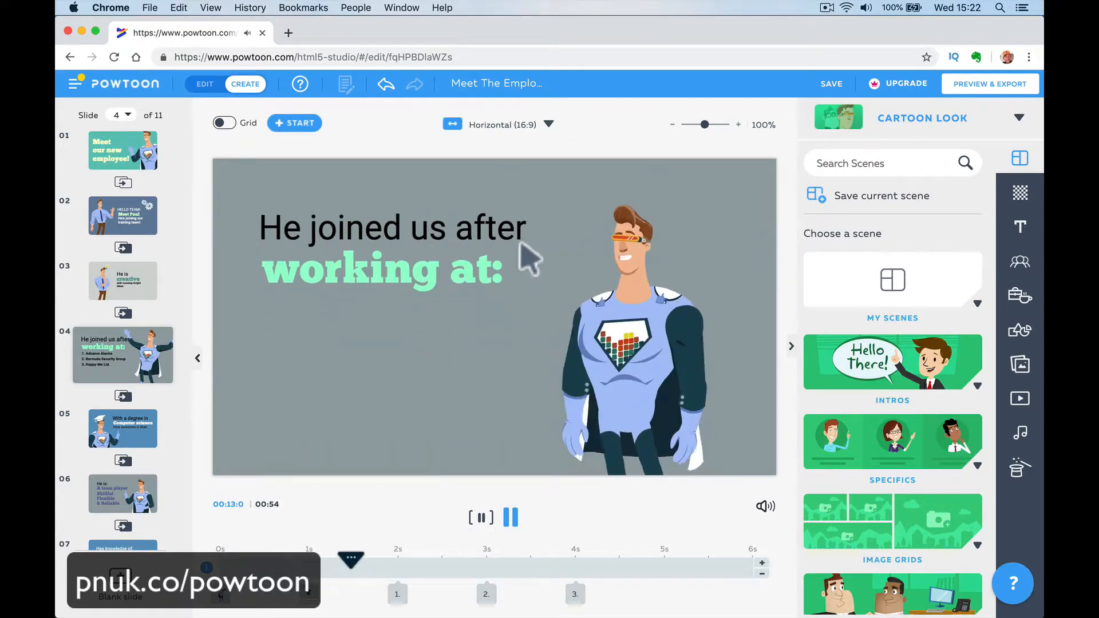
left_click(510, 517)
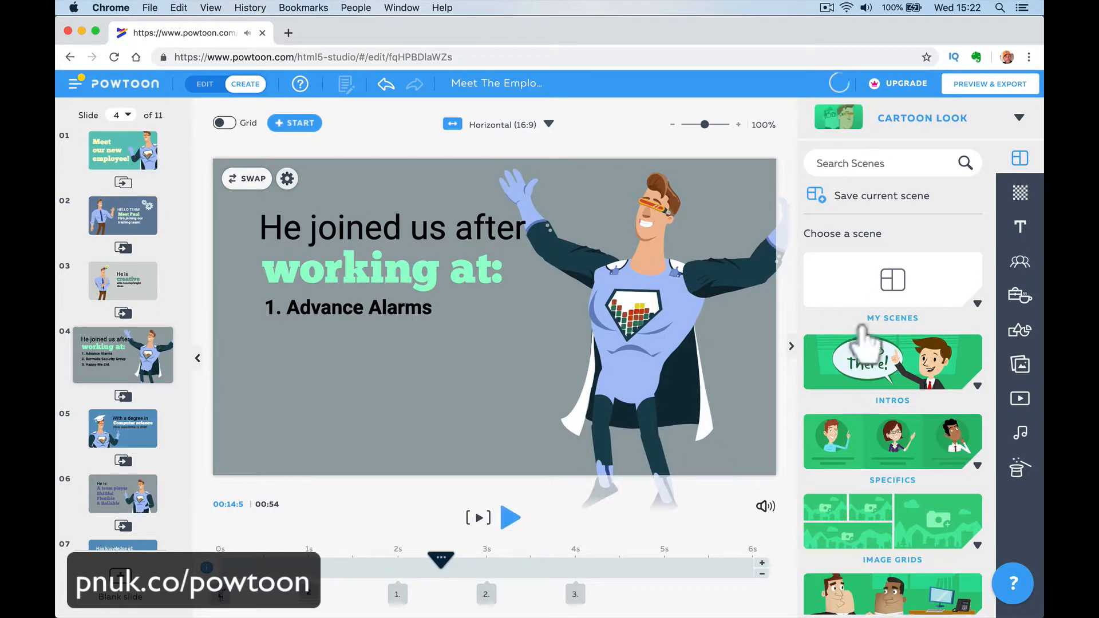
- Place the woman in a black skirt from the Heroes At Work characters on slide 4 and delete her
left_click(1021, 267)
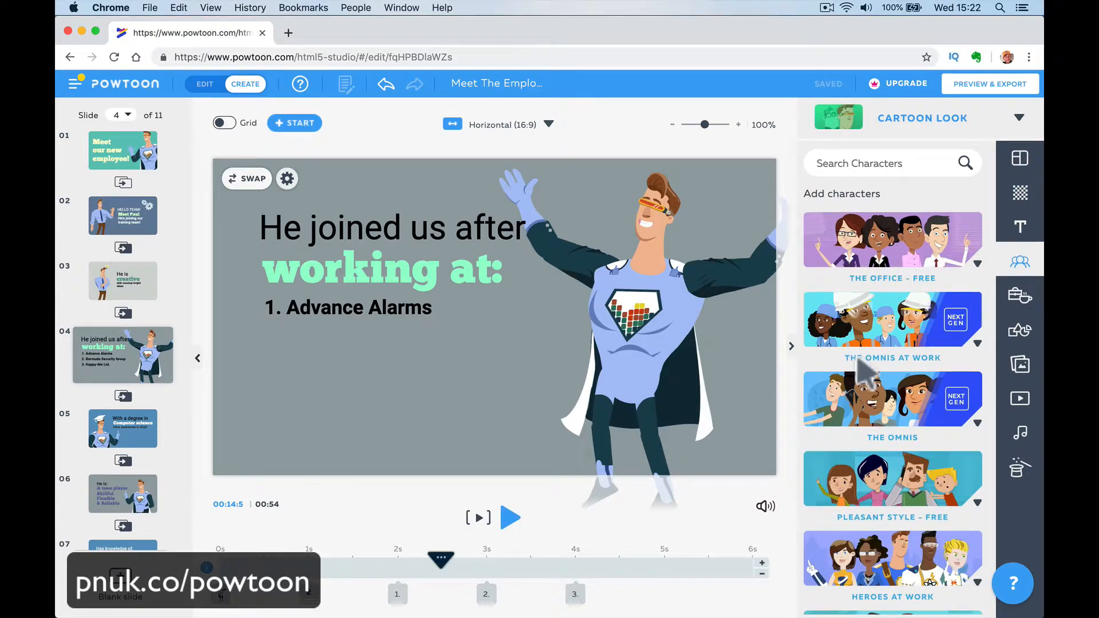
scroll(858, 358, "down", 3)
left_click(860, 368)
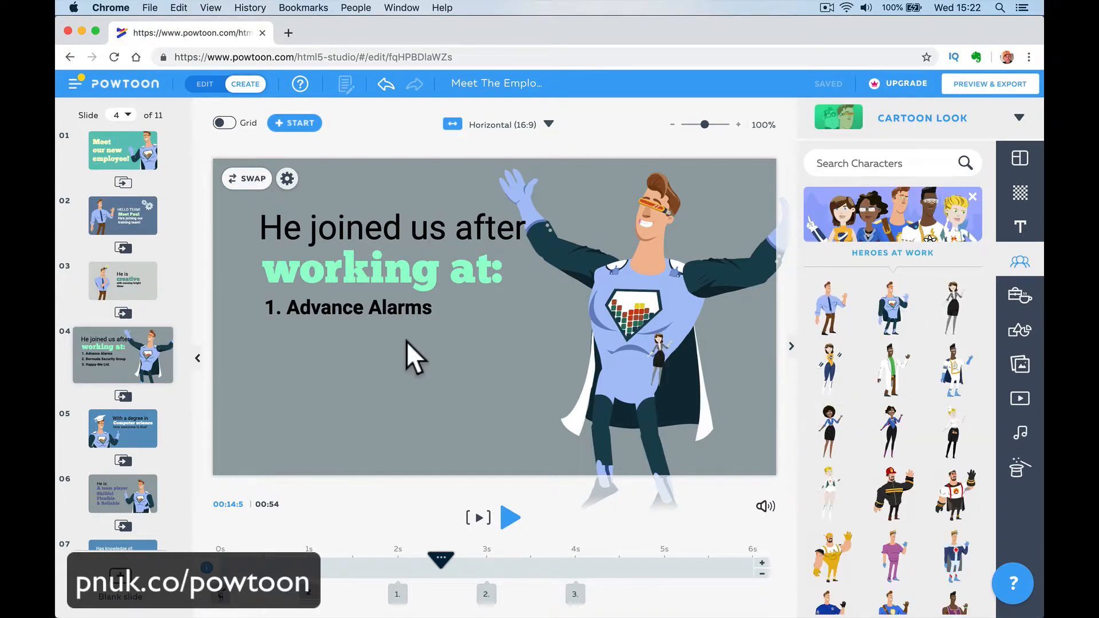
left_click_drag(406, 341, 339, 366)
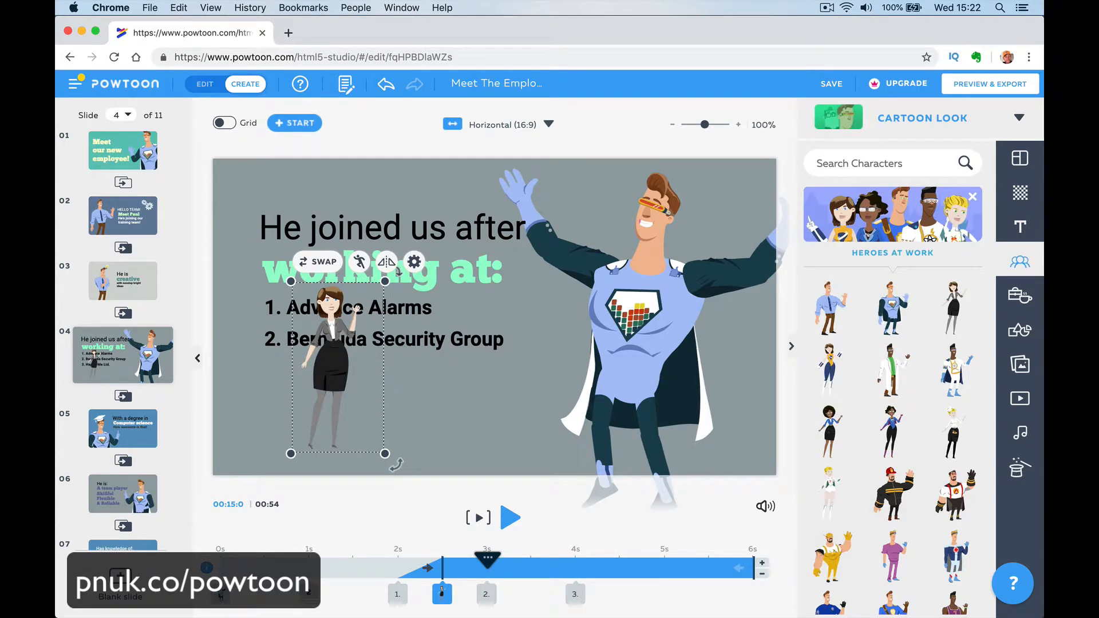
left_click_drag(385, 281, 719, 314)
key("Delete")
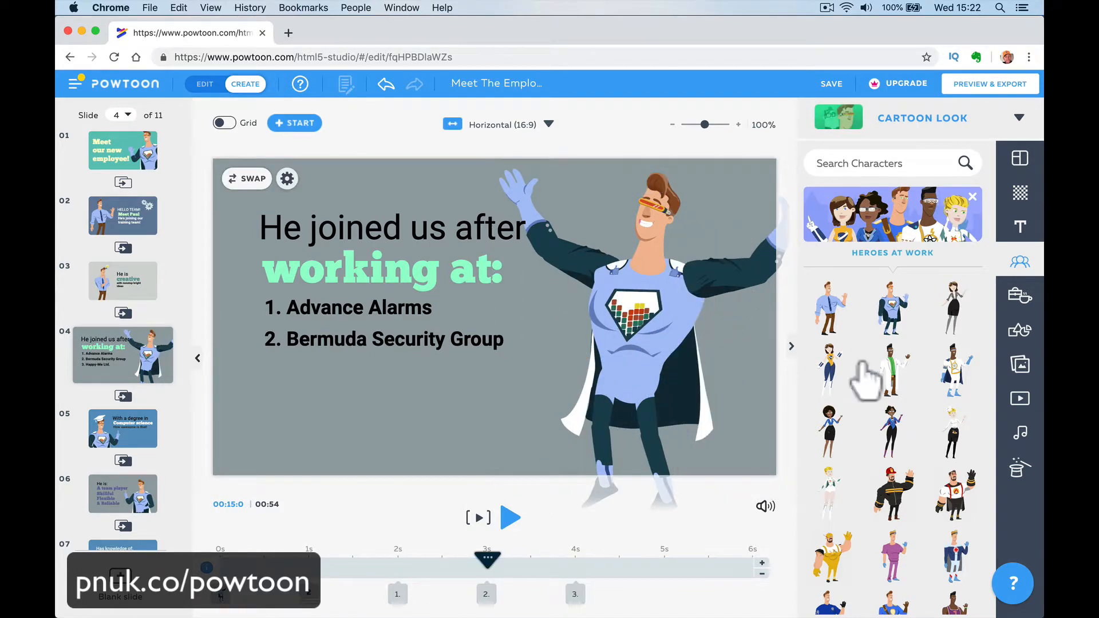
- Look through the props, characters and images libraries for elements that can be added to the slide
left_click(1015, 292)
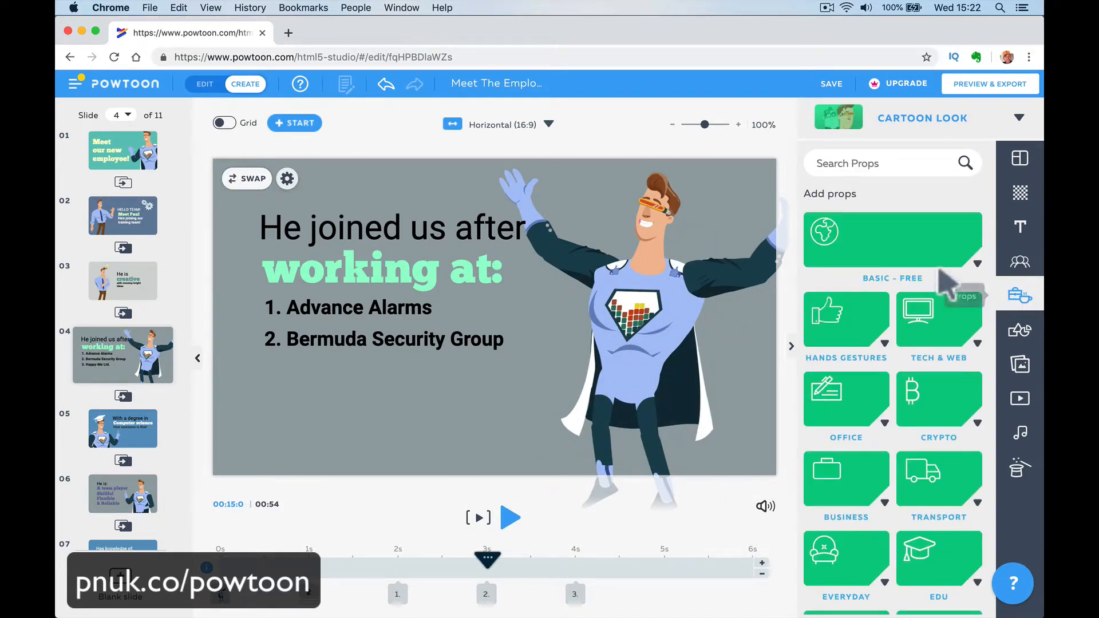
left_click(1021, 263)
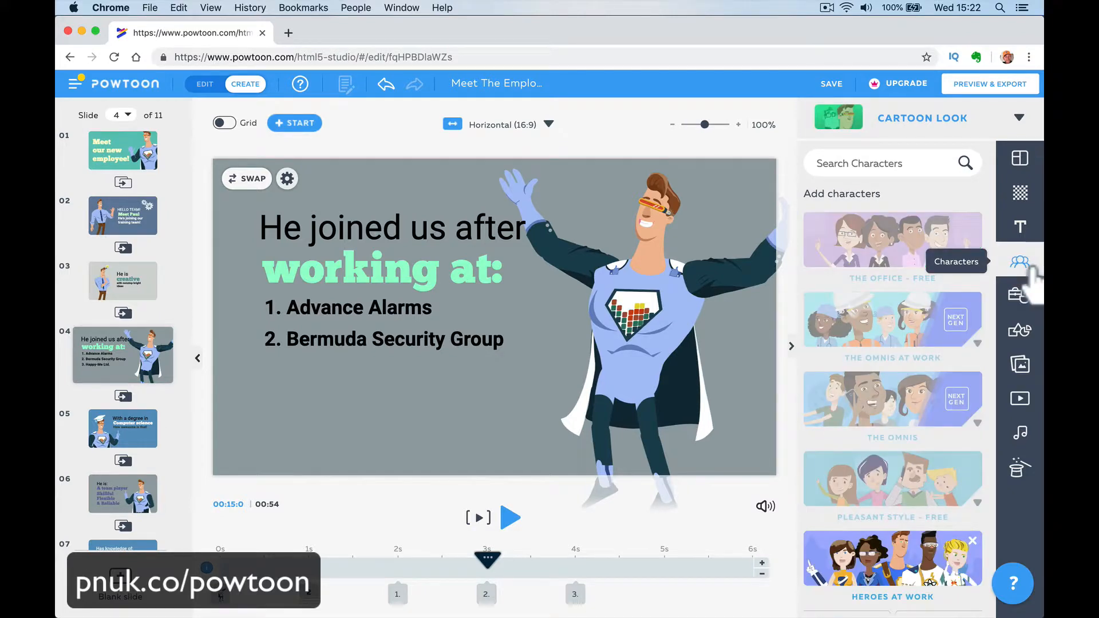
left_click(1021, 370)
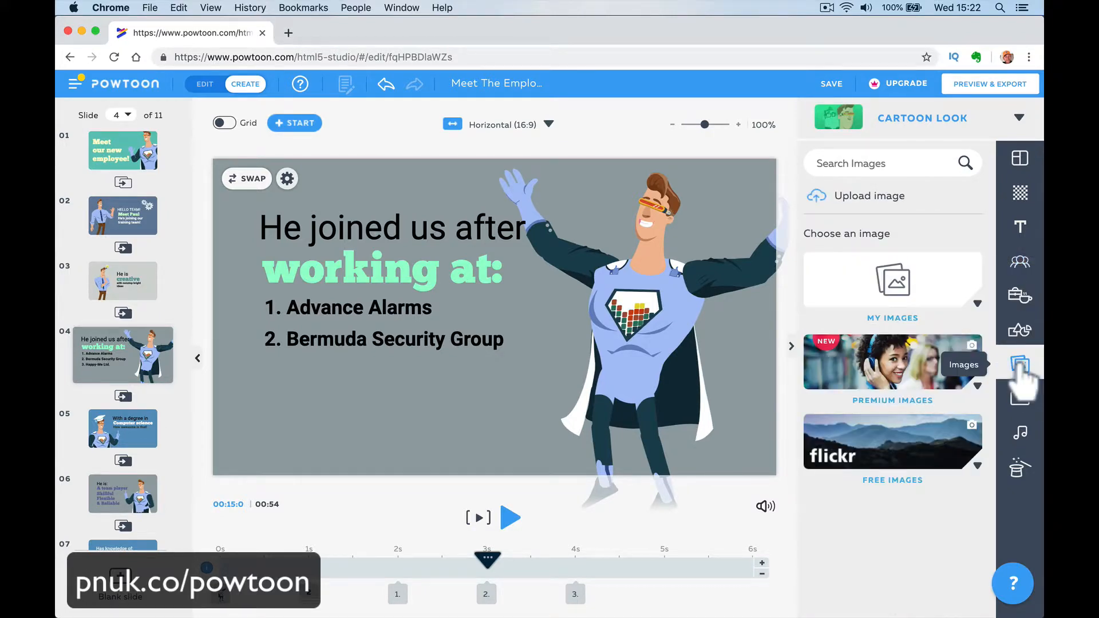
- Add the red dotted circle from Animated Shapes to slide 4, enlarging and positioning it around the superhero's head
left_click(1020, 331)
left_click(904, 352)
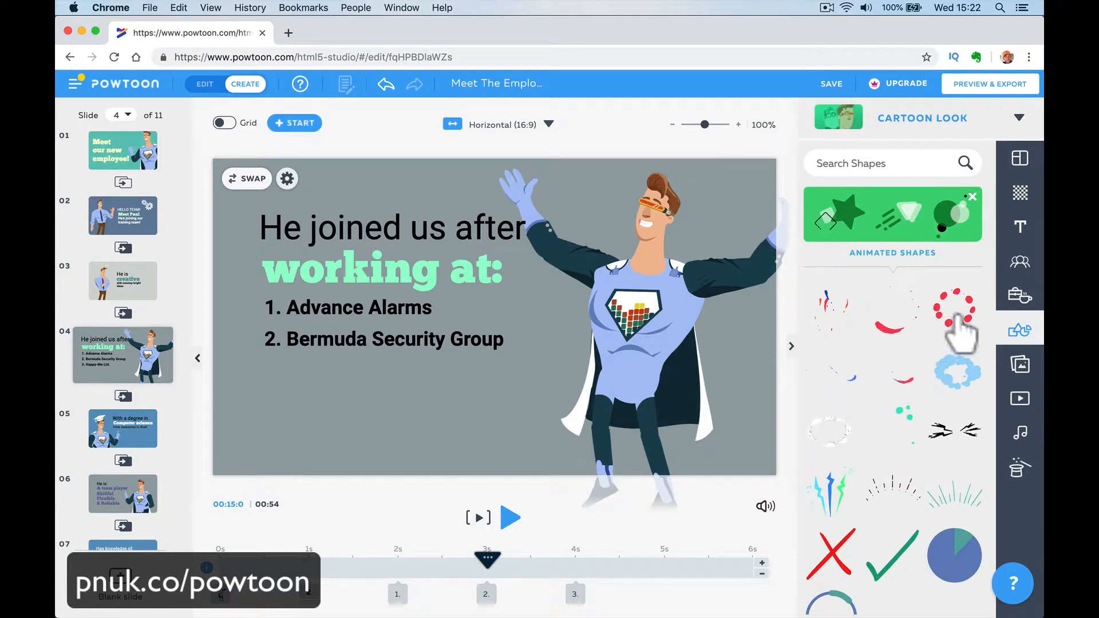
left_click_drag(952, 319, 644, 227)
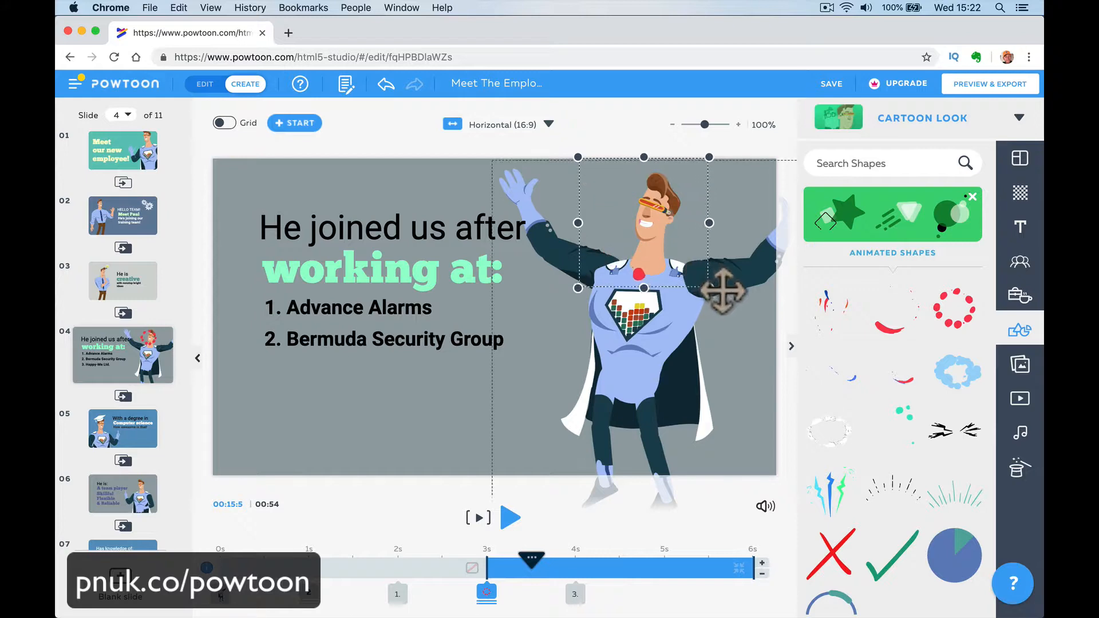
left_click_drag(724, 292, 734, 299)
left_click_drag(677, 257, 684, 240)
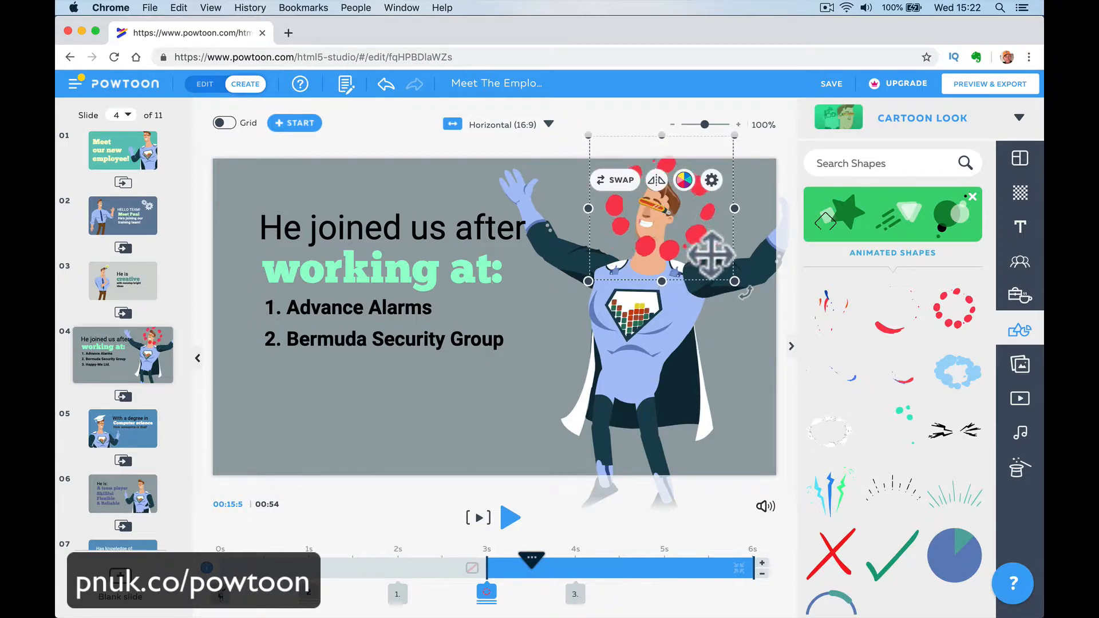
- Send the red dotted circle on slide 4 to the back so it sits behind the superhero, and play the slide
left_click(712, 180)
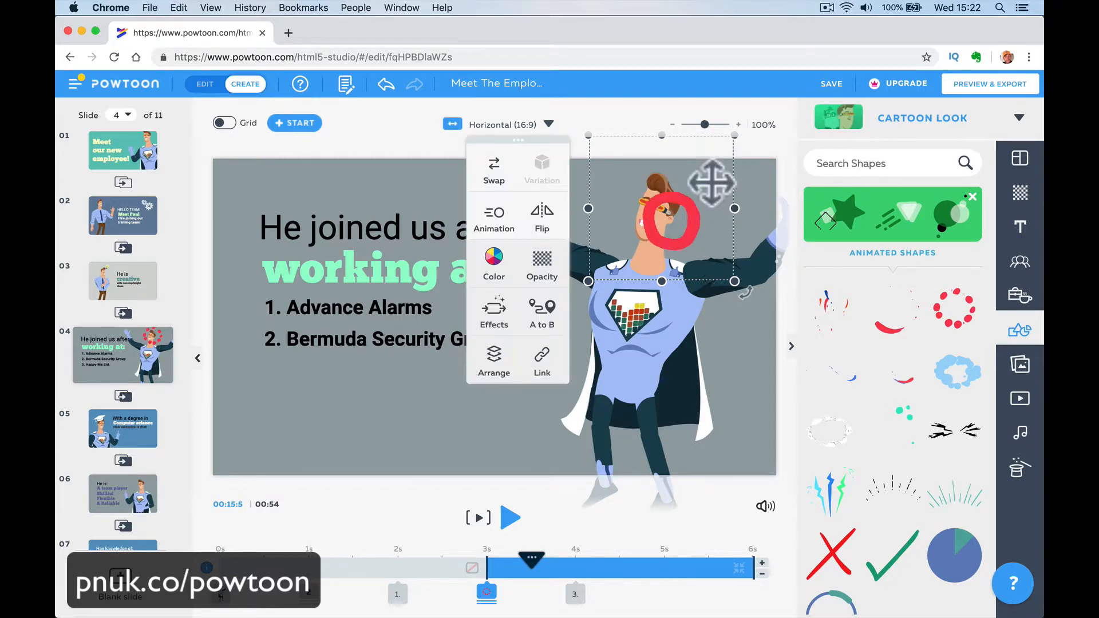
left_click(496, 364)
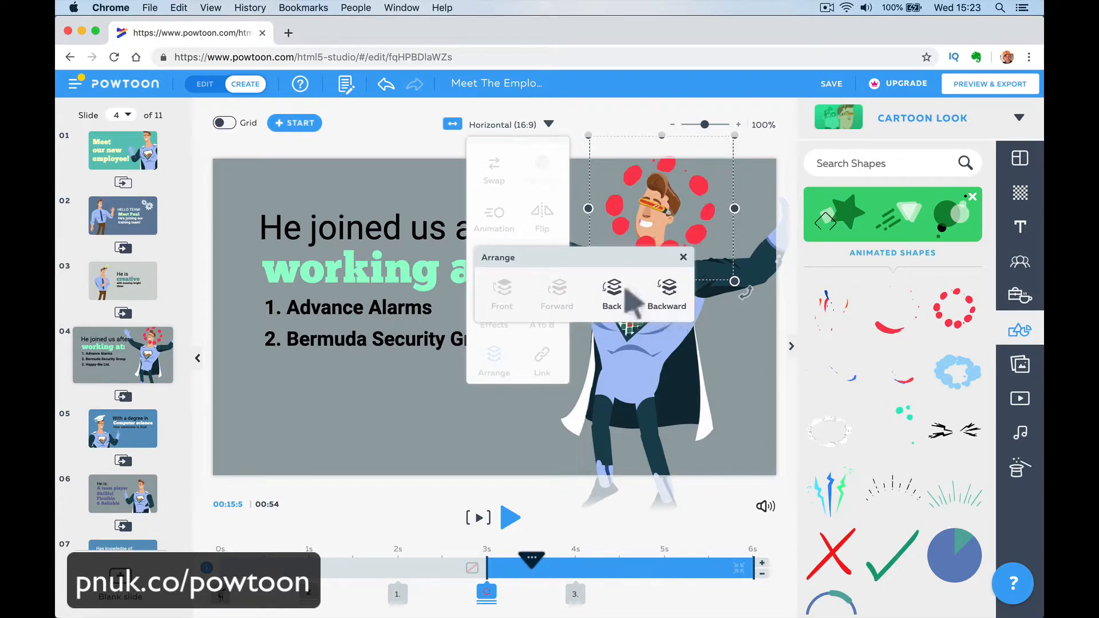
left_click(612, 288)
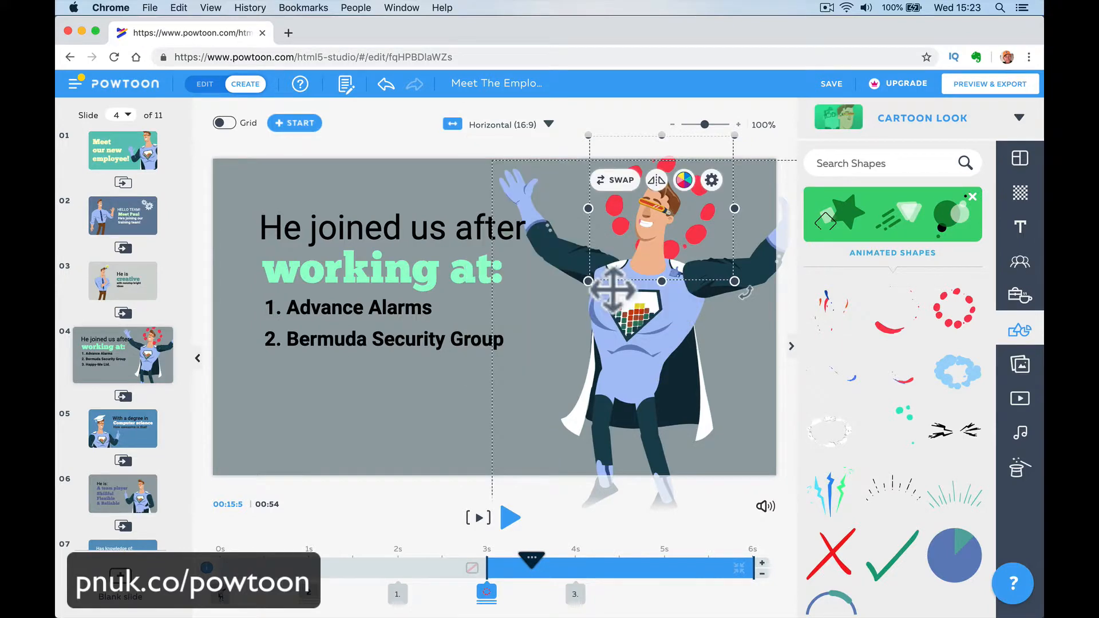
left_click(728, 436)
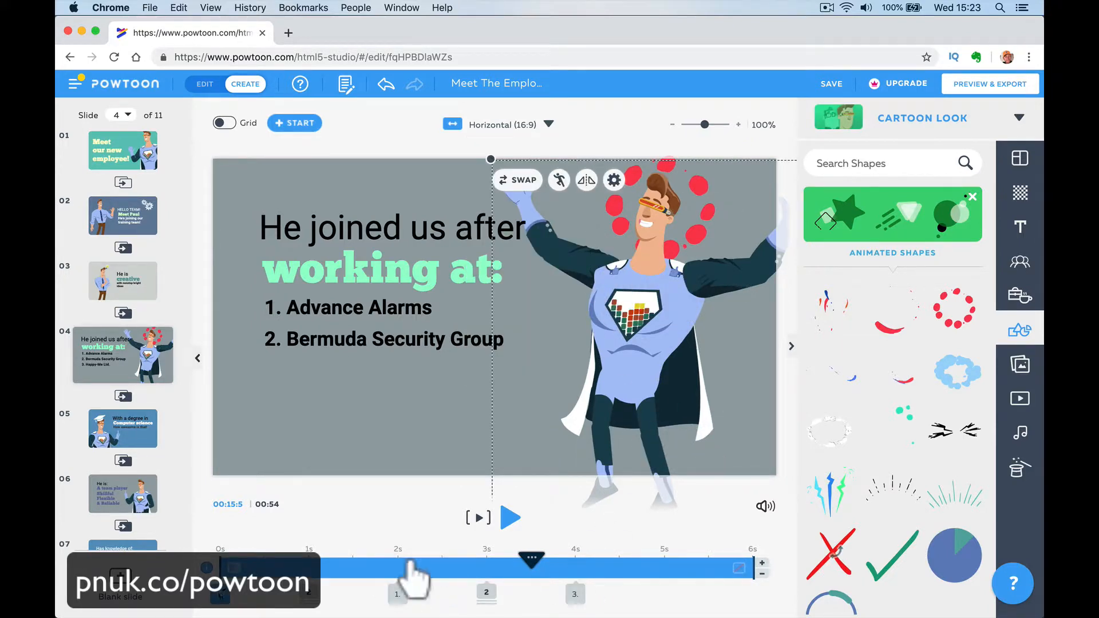
left_click(479, 518)
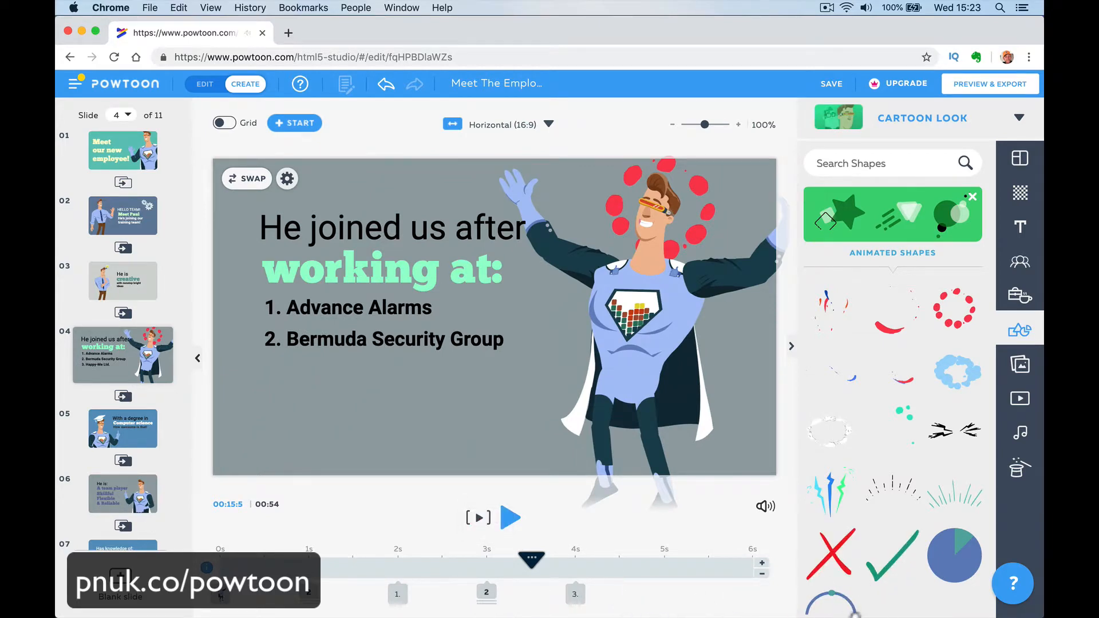
- Add the green animated tick to slide 4, shrink it, place it beside the Advance Alarms line and play the slide
left_click_drag(699, 526, 486, 292)
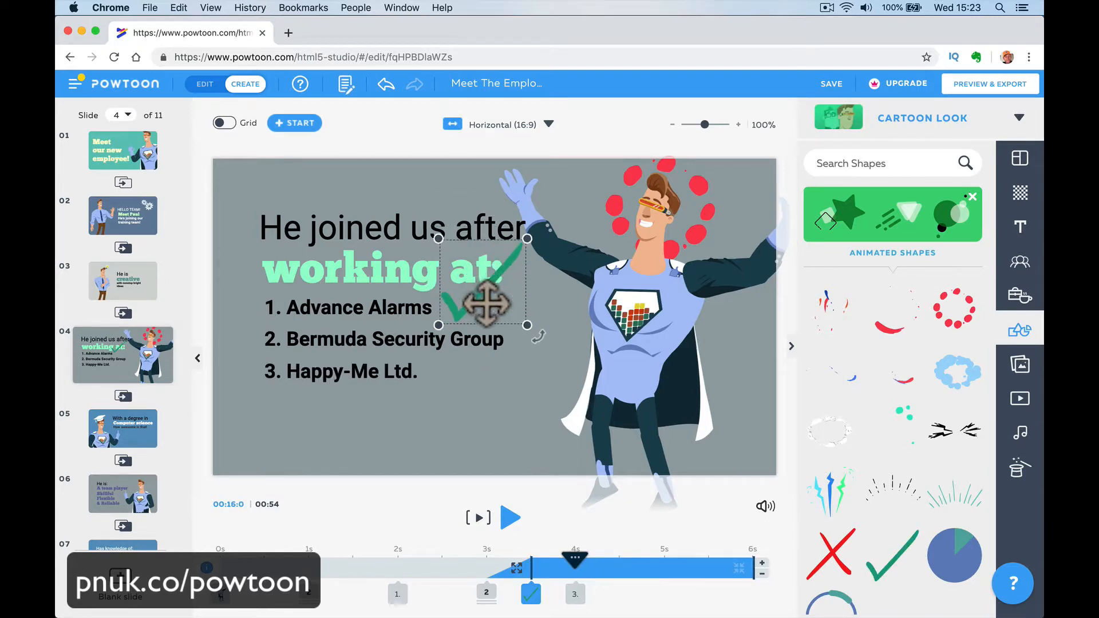
left_click_drag(528, 237, 469, 304)
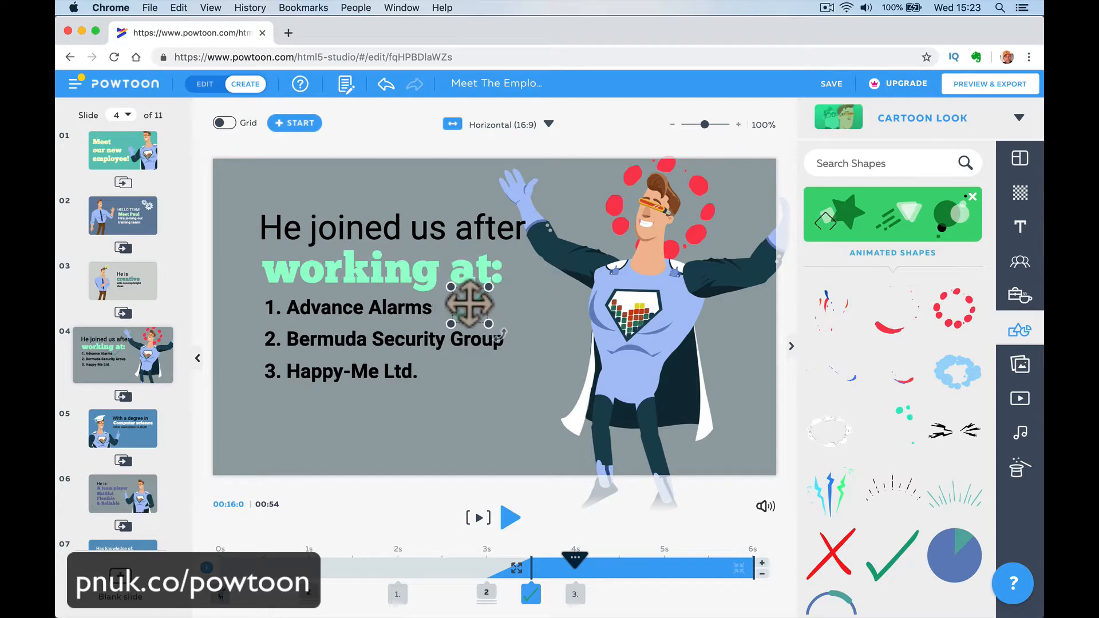
left_click(529, 429)
left_click(478, 518)
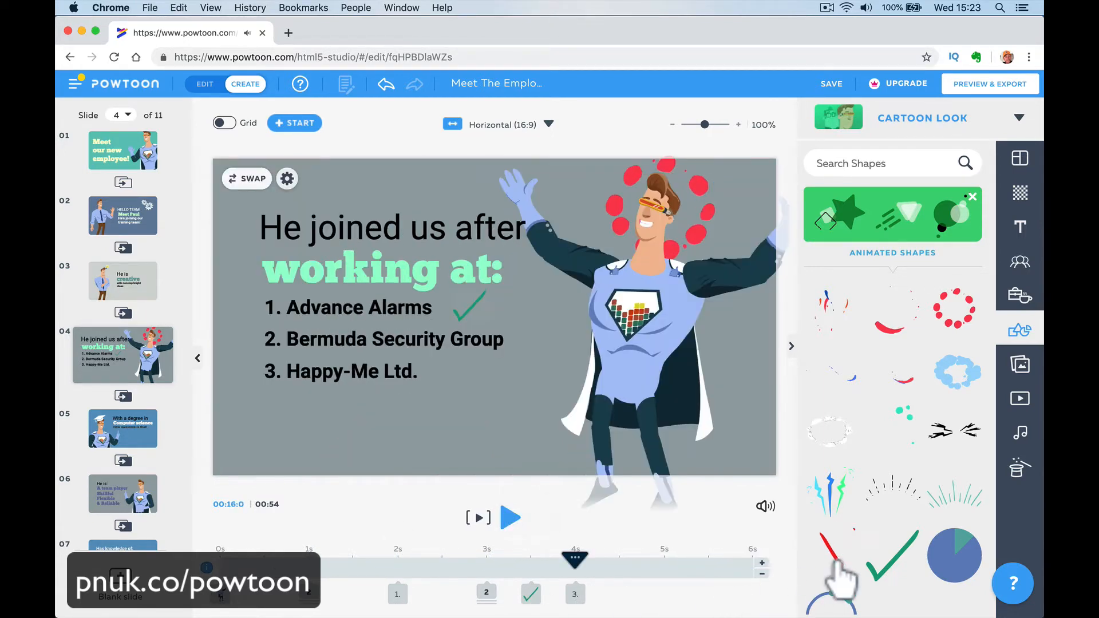
- Open the preview of the whole Powtoon and play it as a movie
left_click_drag(916, 559, 857, 135)
left_click(989, 85)
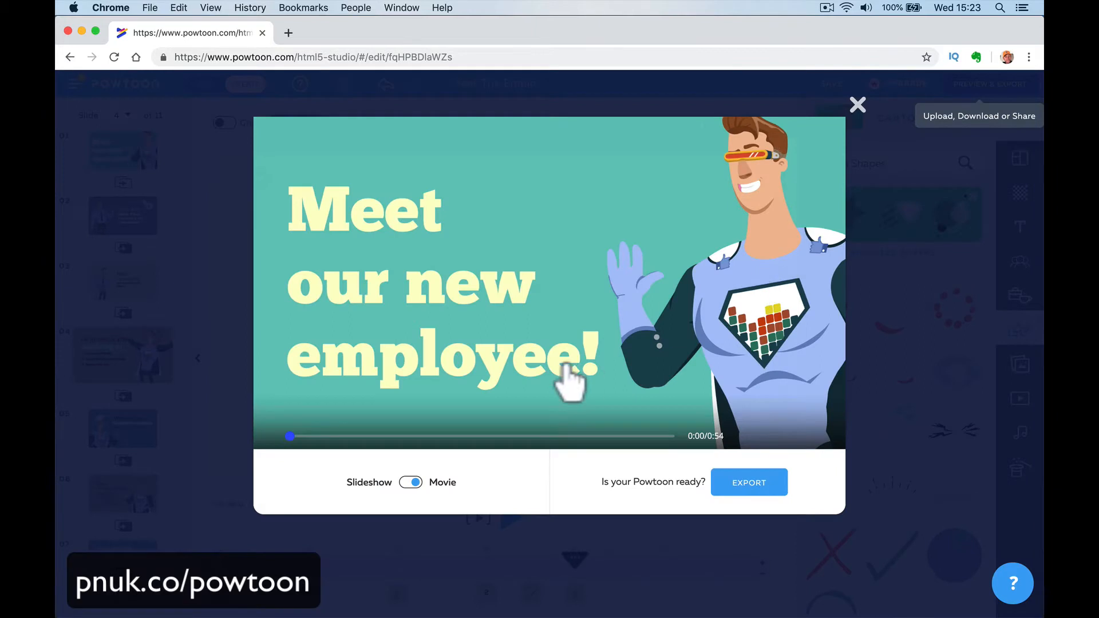
left_click(616, 397)
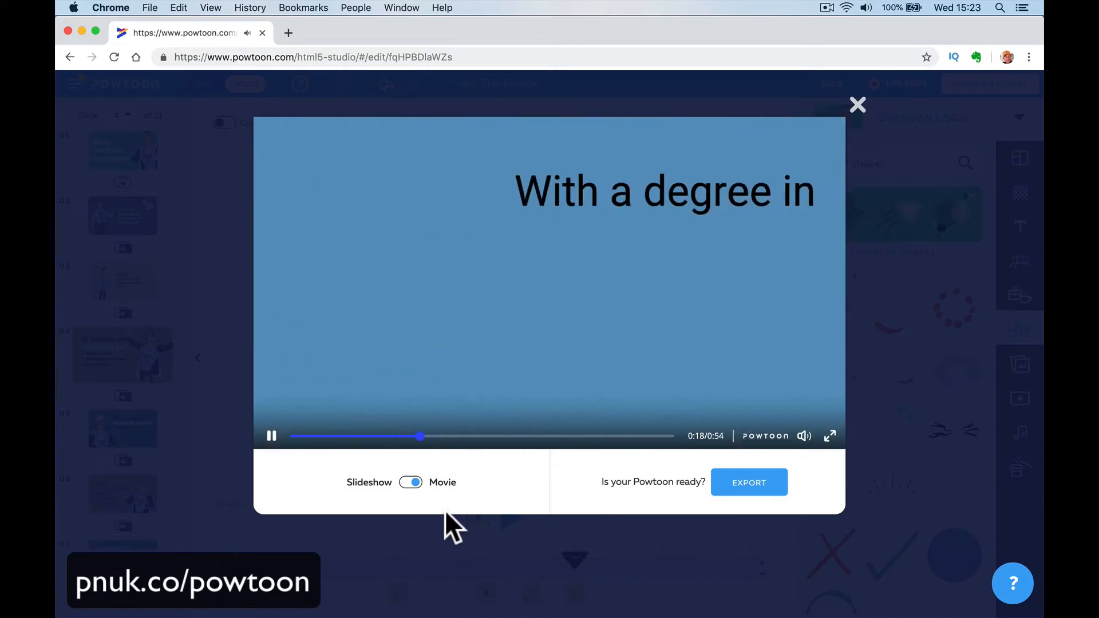
- Start exporting the Powtoon as an MP4 download, add the employee's first name to the title, and save a short description introducing the employee
left_click(750, 485)
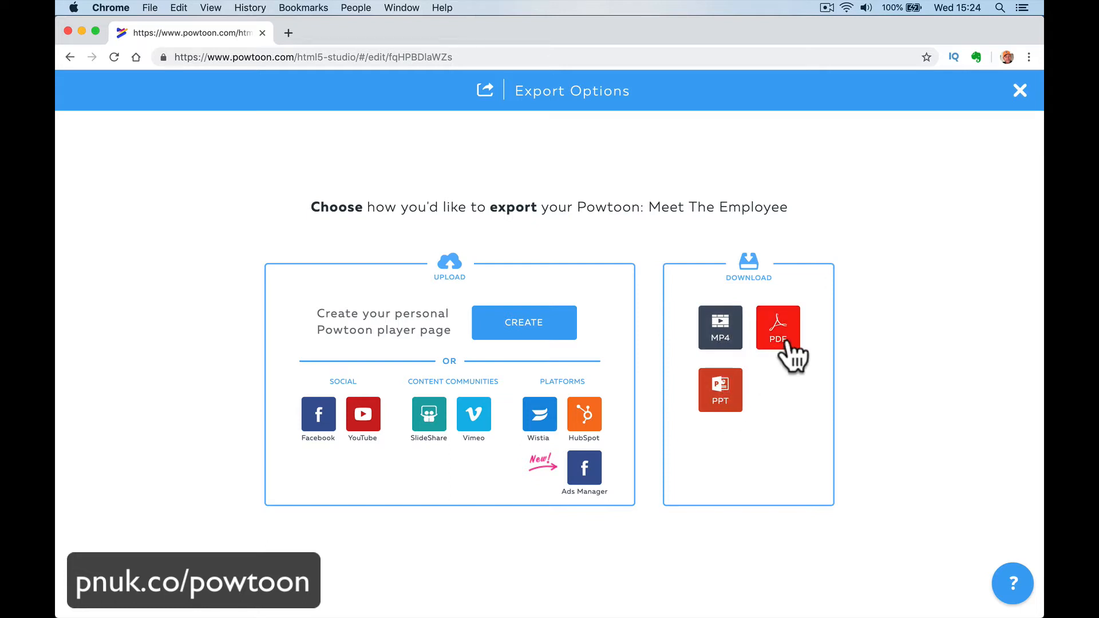
left_click(727, 375)
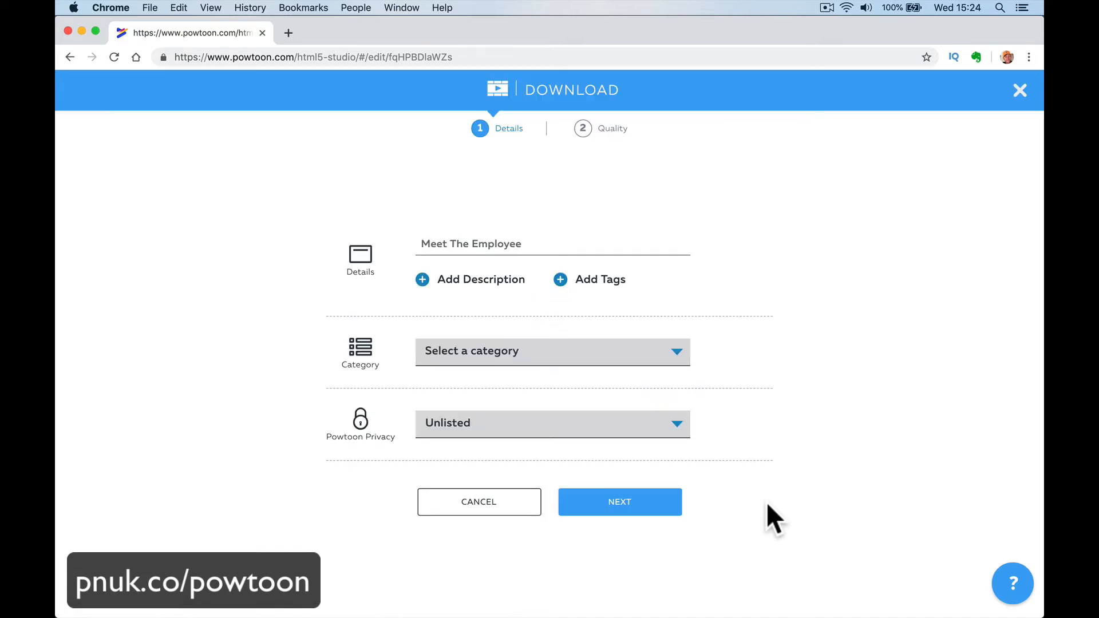
left_click(561, 250)
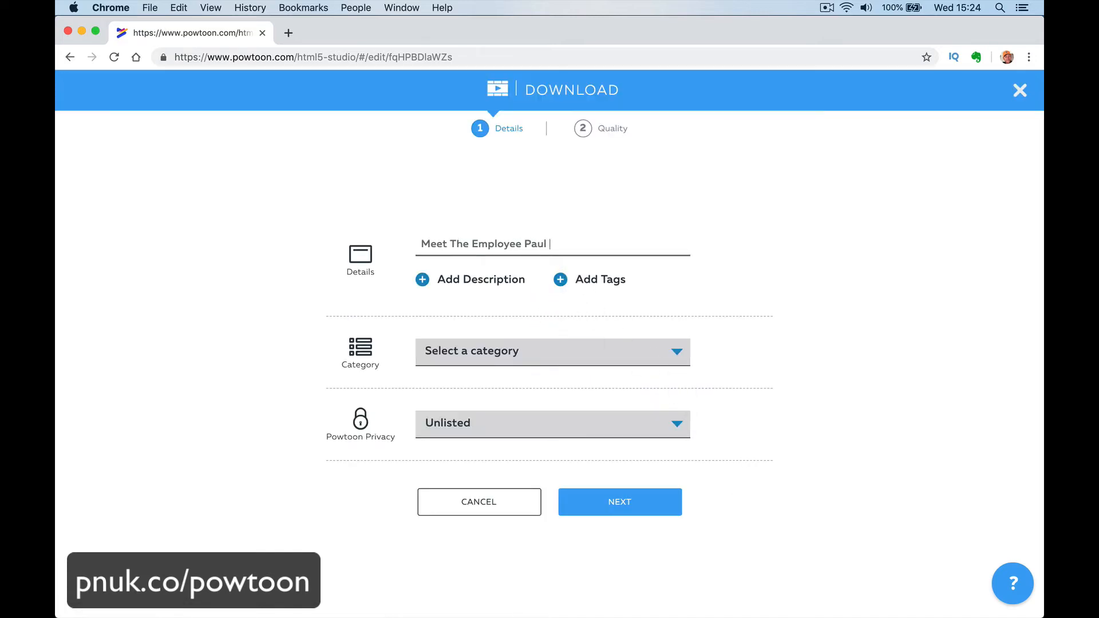
left_click(453, 285)
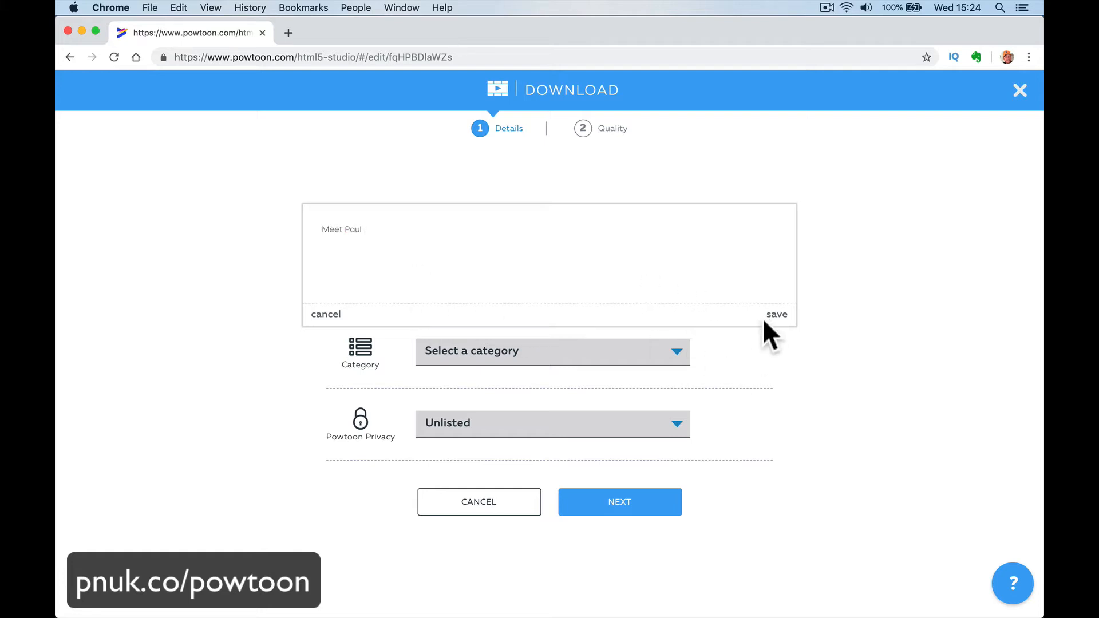
left_click(779, 315)
- Leave the tags empty, set the category to Events & Greeting Cards and set the Powtoon privacy to Unlisted
left_click(602, 269)
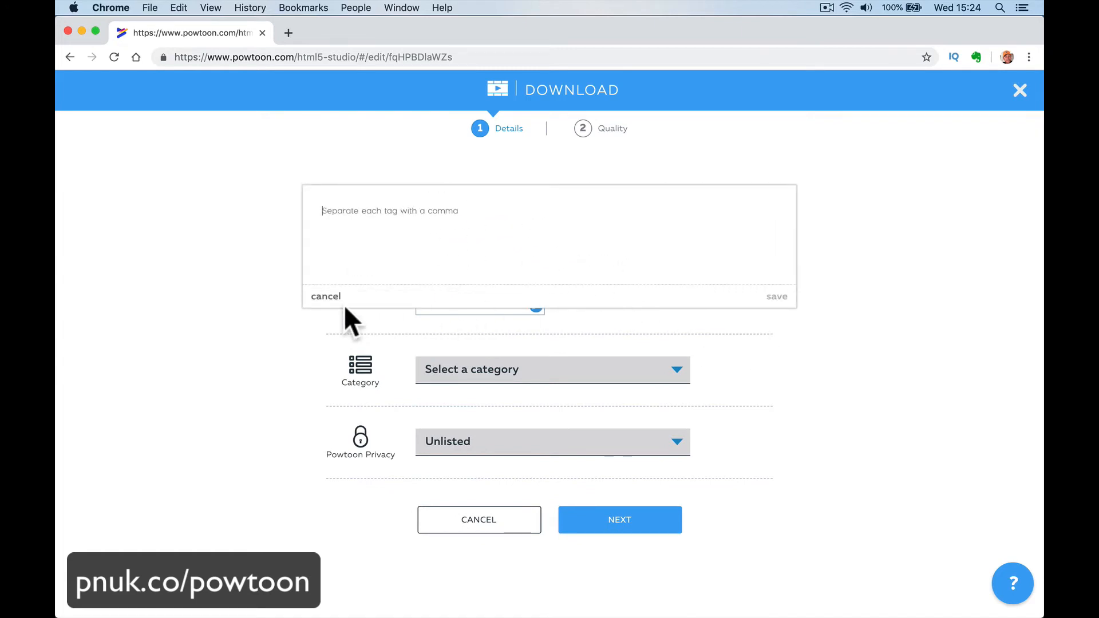
left_click(327, 304)
left_click(512, 387)
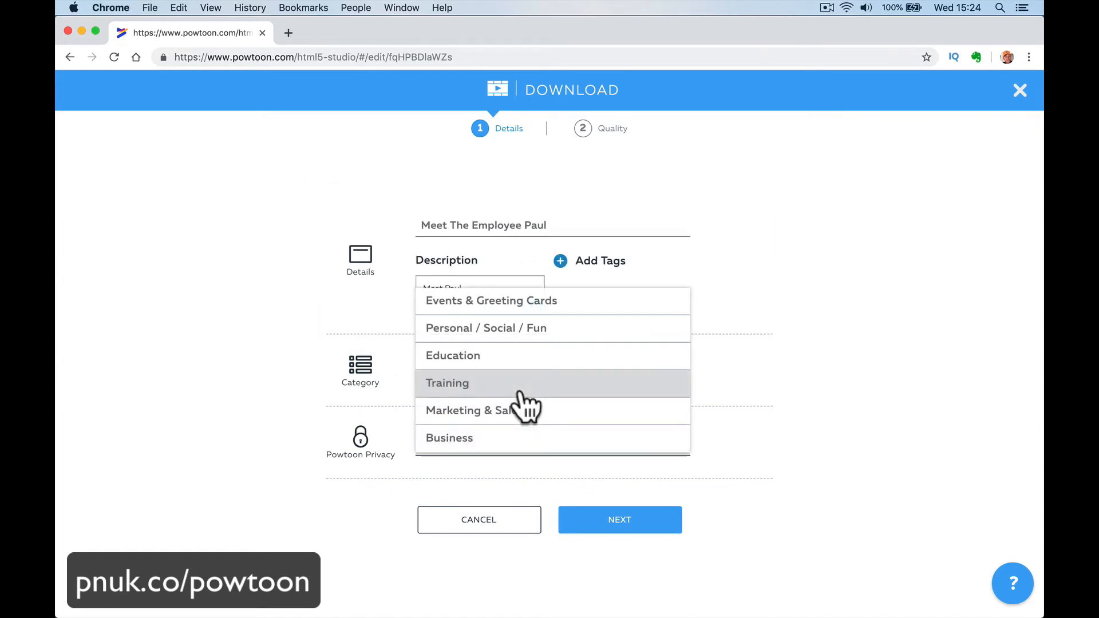
left_click(564, 302)
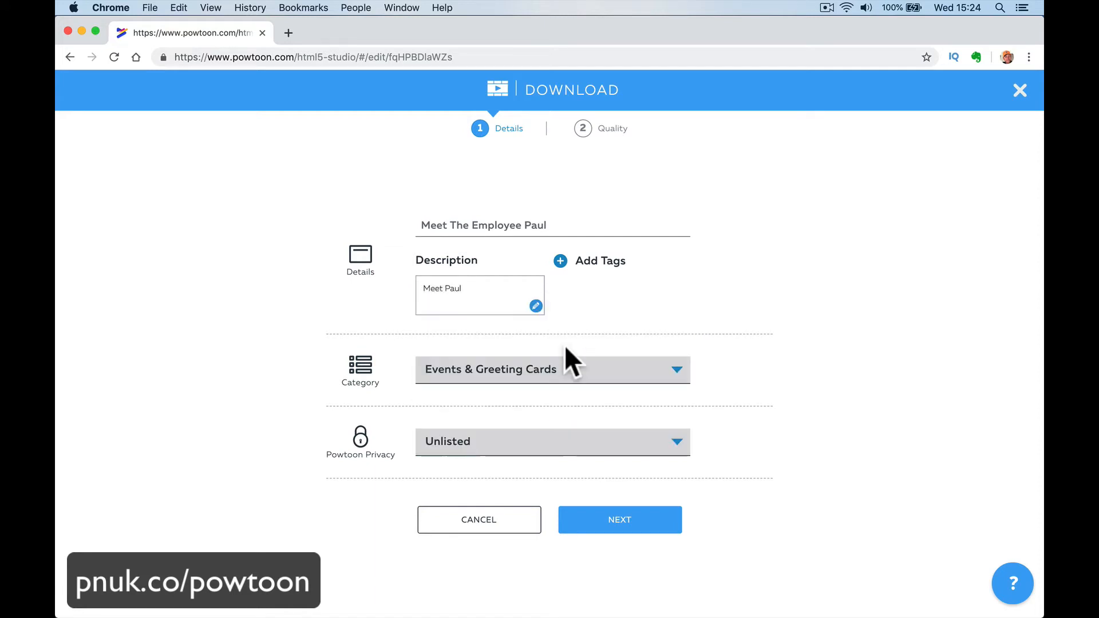
left_click(550, 434)
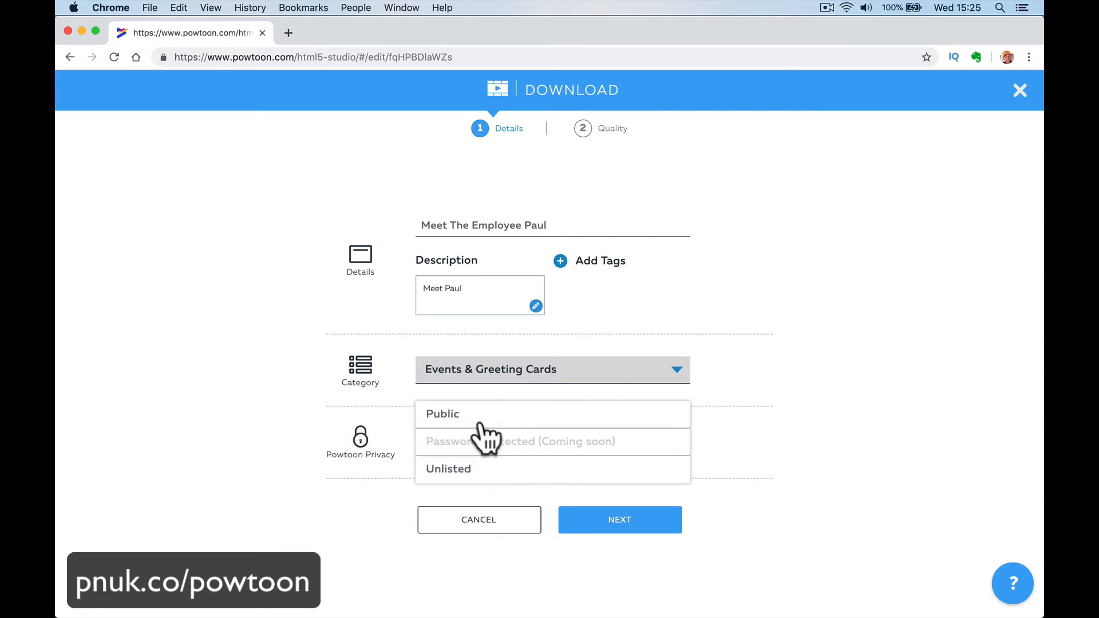
left_click(530, 477)
left_click(528, 448)
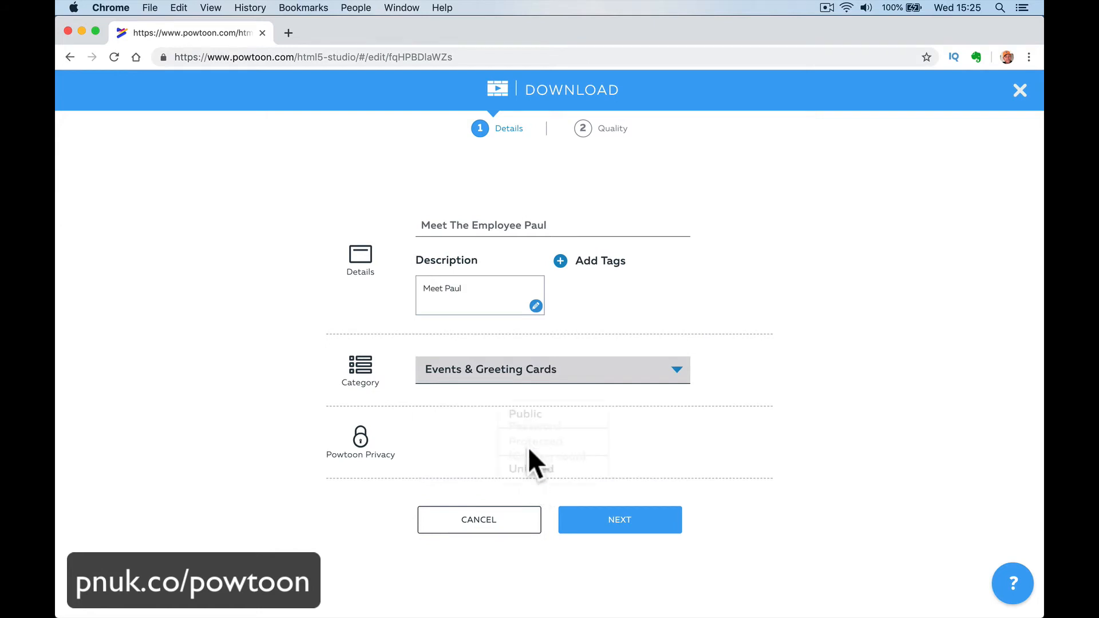
left_click(525, 470)
- Continue to the quality settings, download the Powtoon in Full HD 1080p with branding hidden, and leave the editor page
left_click(598, 518)
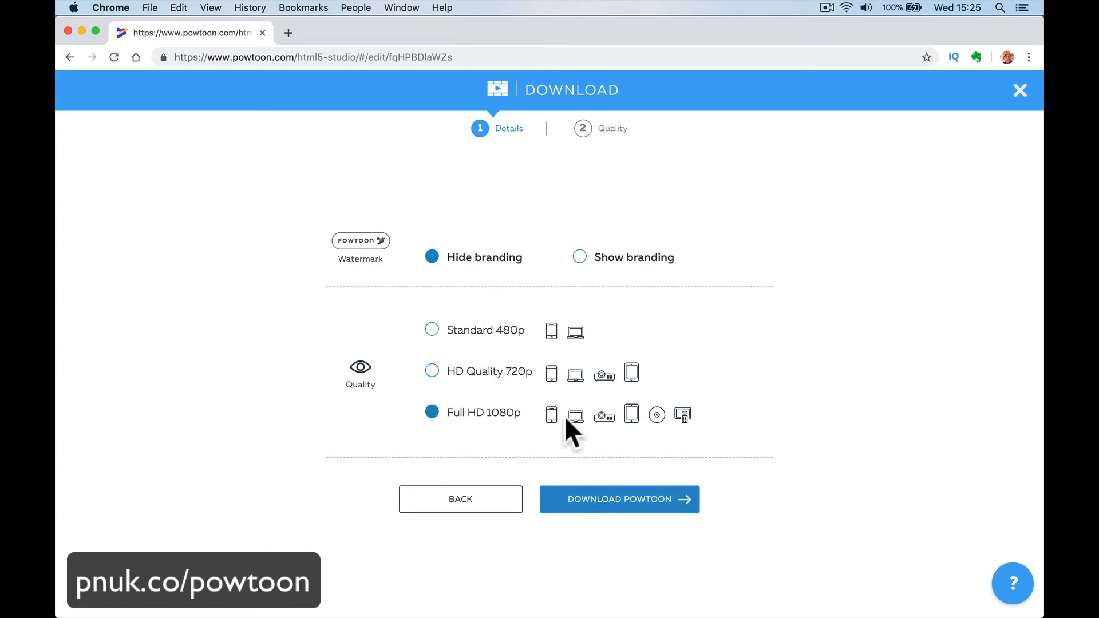
left_click(631, 499)
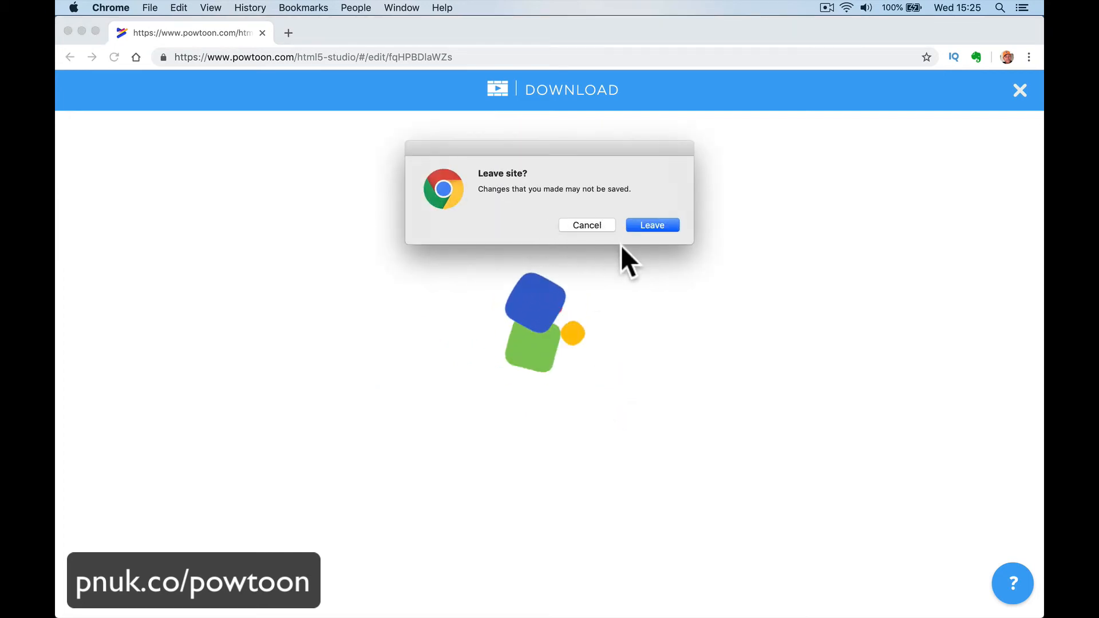
left_click(647, 225)
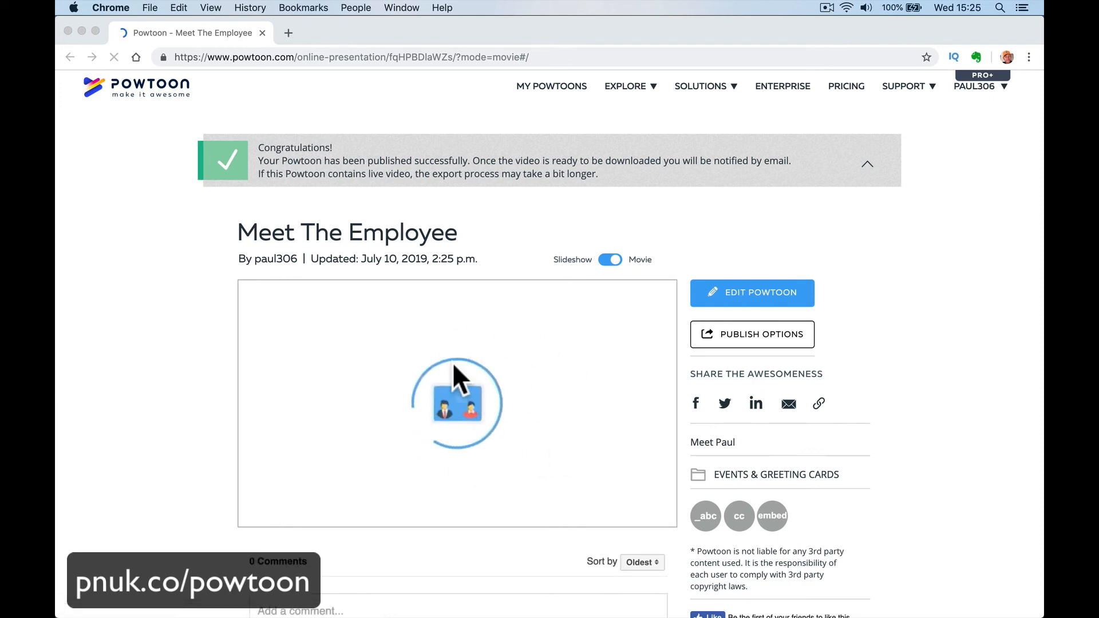
- Review the publish options for uploading, downloading and sharing the published Powtoon, and close them
left_click(727, 331)
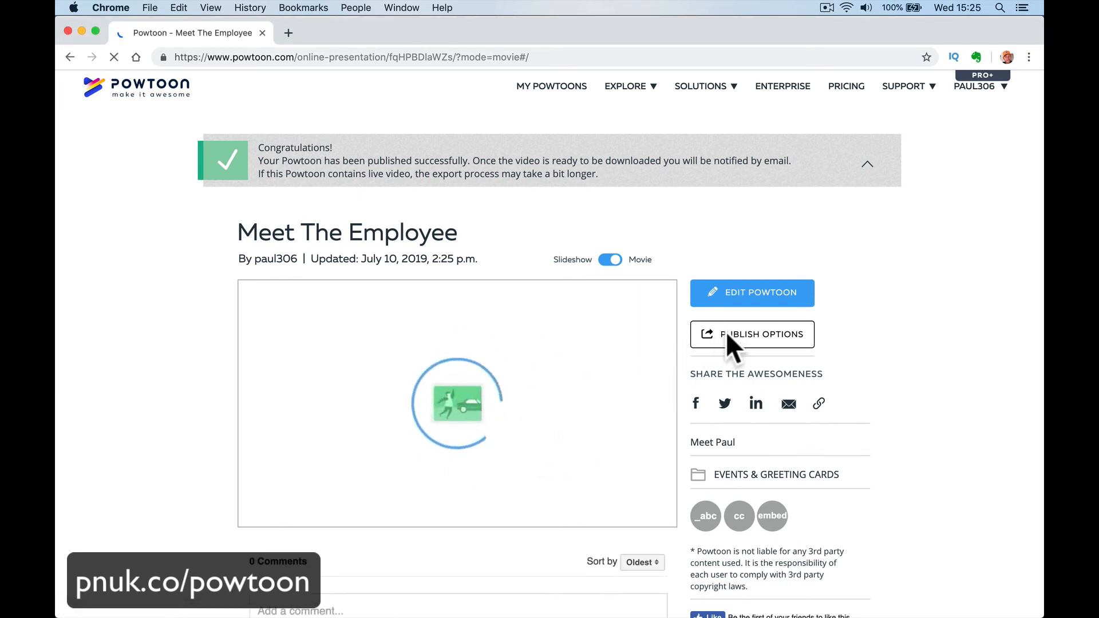
left_click(715, 334)
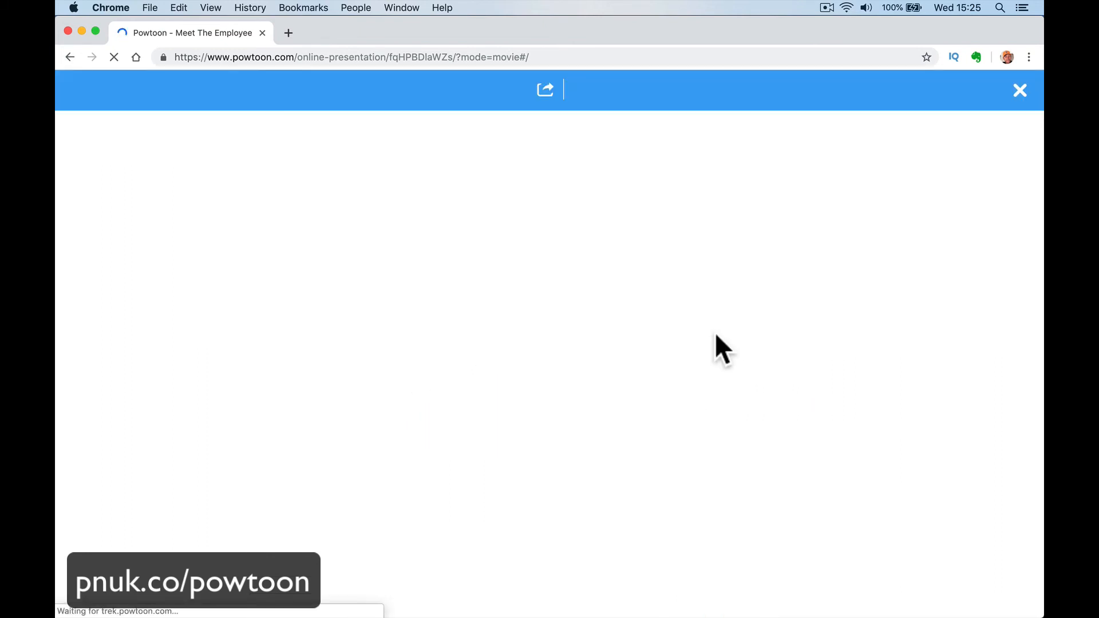
mouse_move(375, 606)
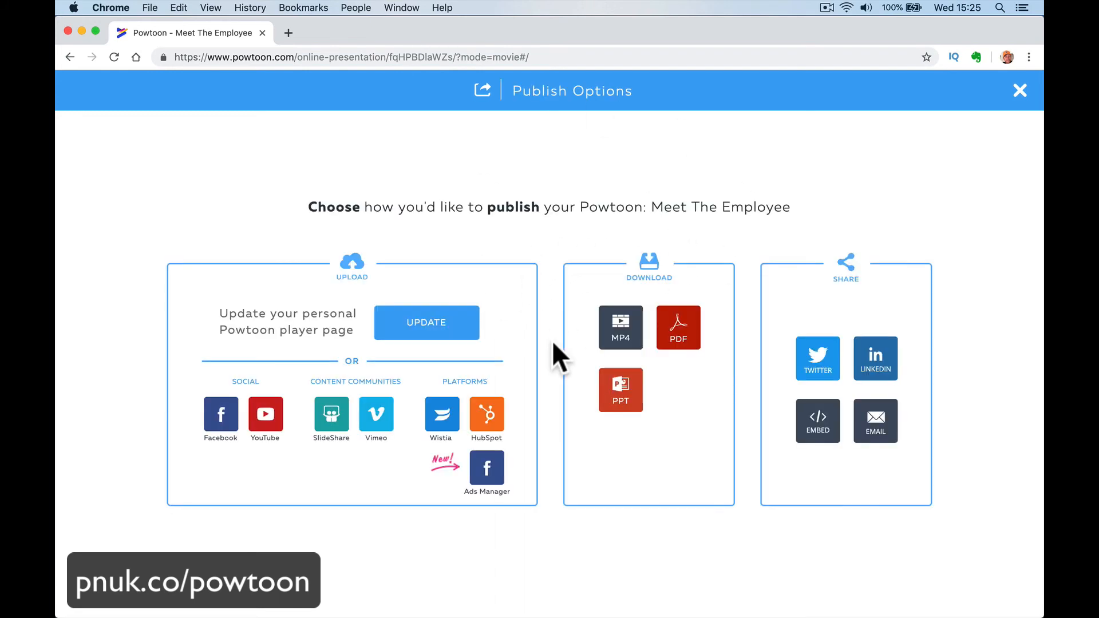
left_click(1017, 94)
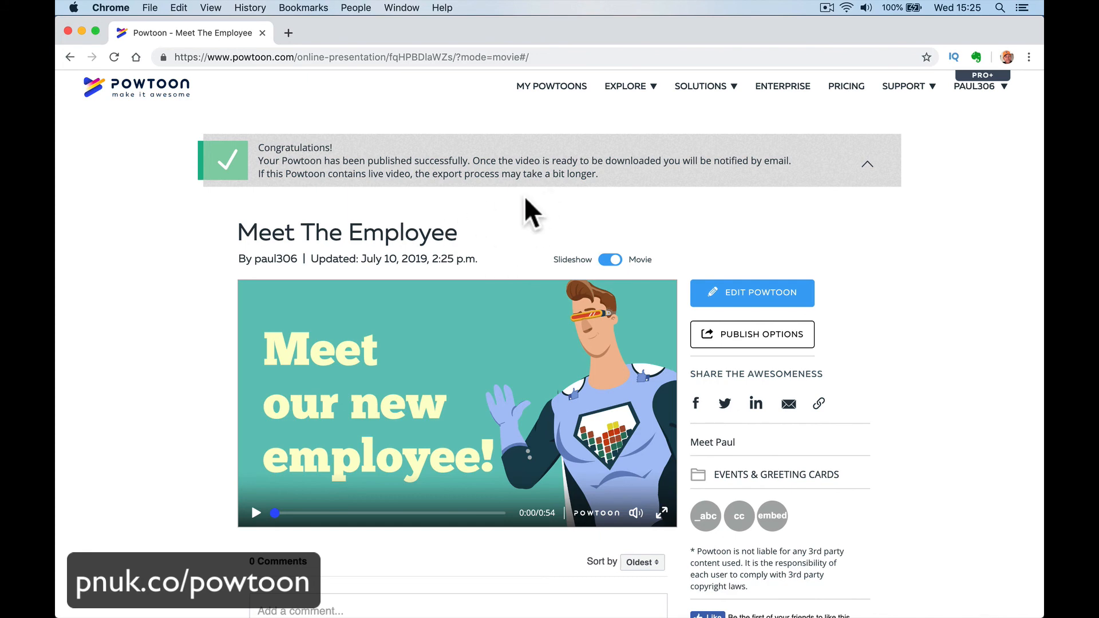
mouse_move(429, 595)
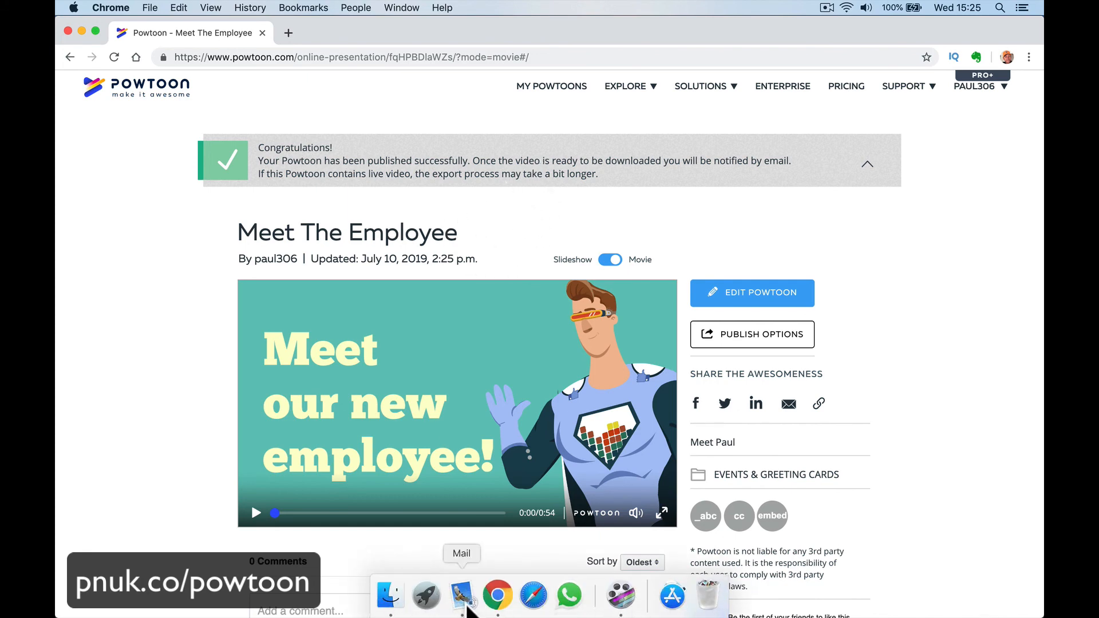